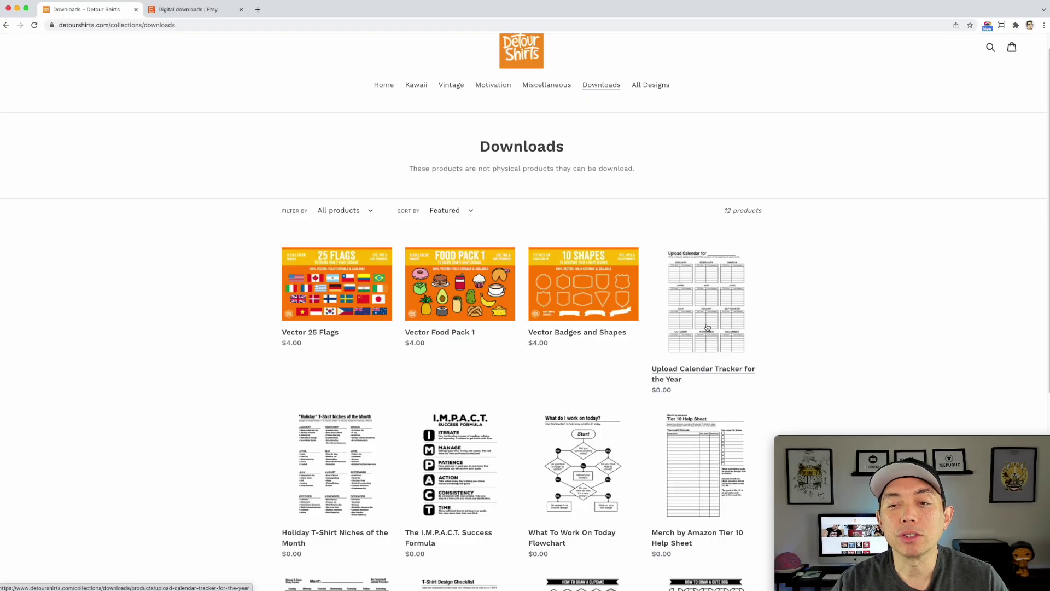
Look through the products on the Downloads page of the Detour Shirts shop.
scroll(707, 327, down, 3)
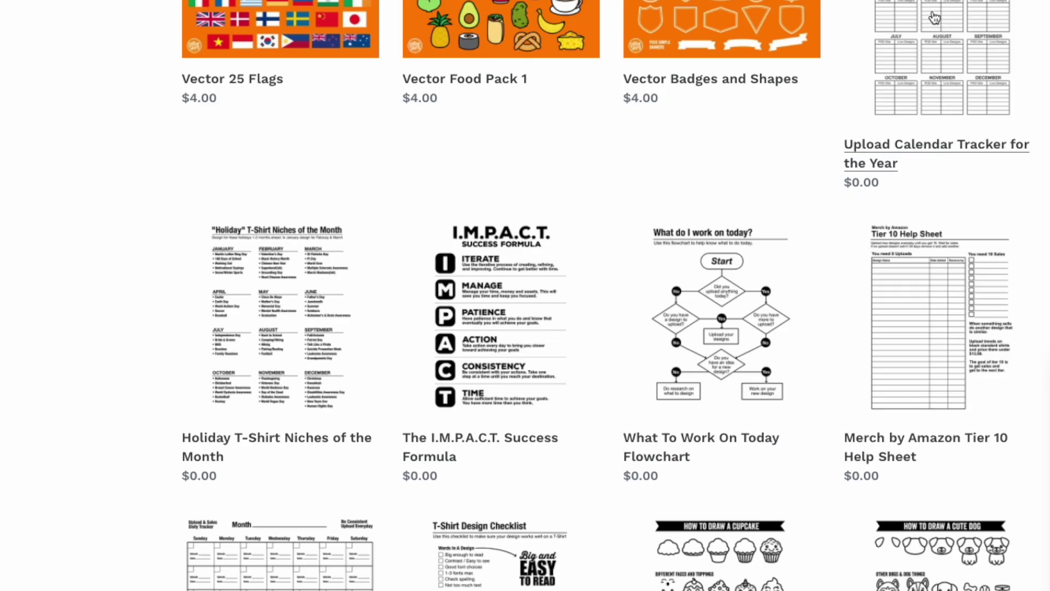
scroll(711, 246, down, 2)
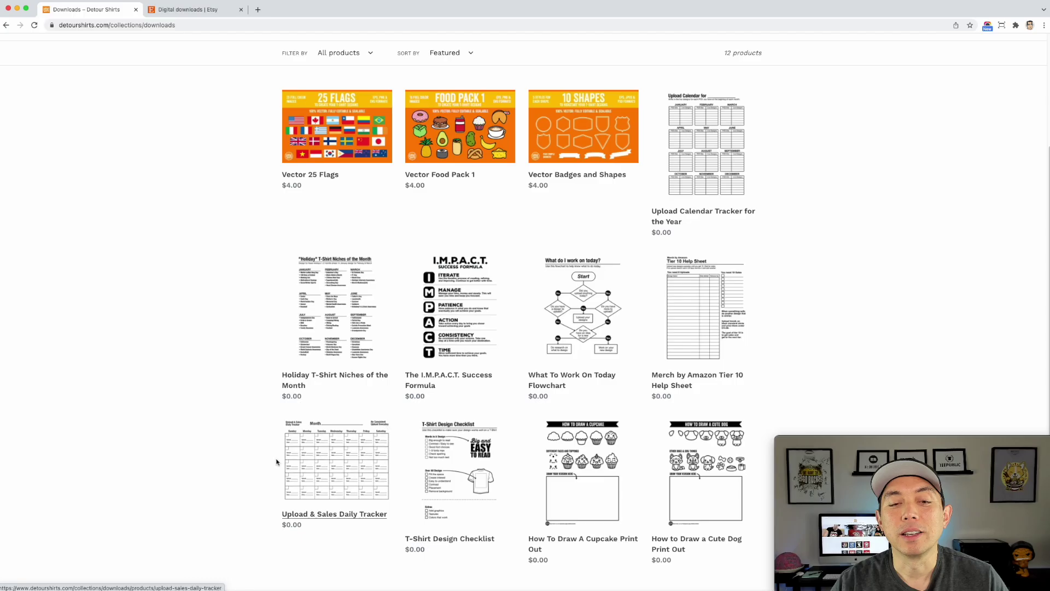
scroll(180, 399, down, 1)
scroll(692, 352, up, 5)
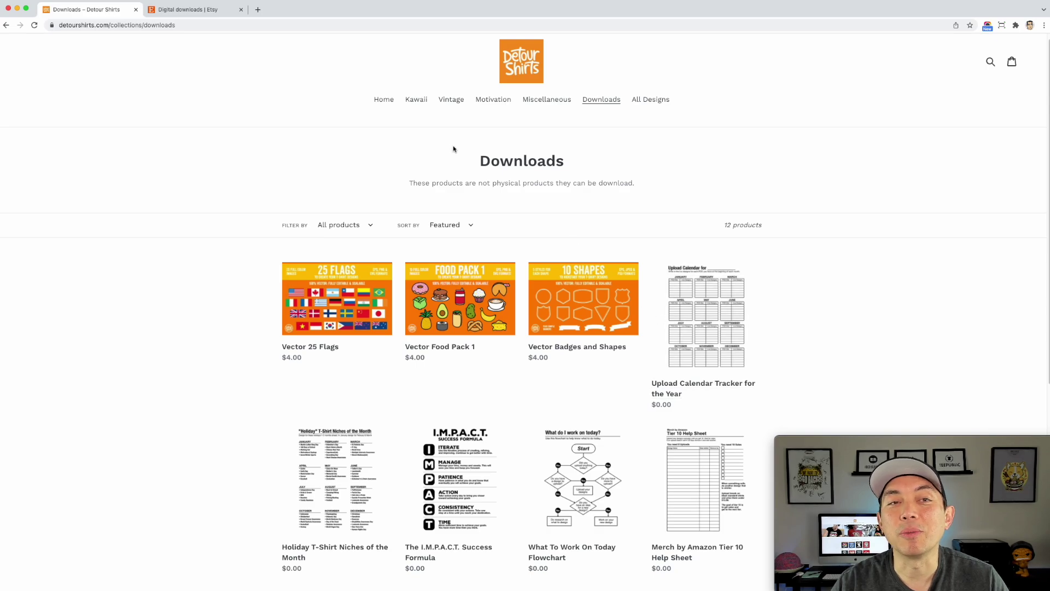
Switch to the Etsy search results for digital downloads and survey the kinds of products and prices listed there.
click(202, 12)
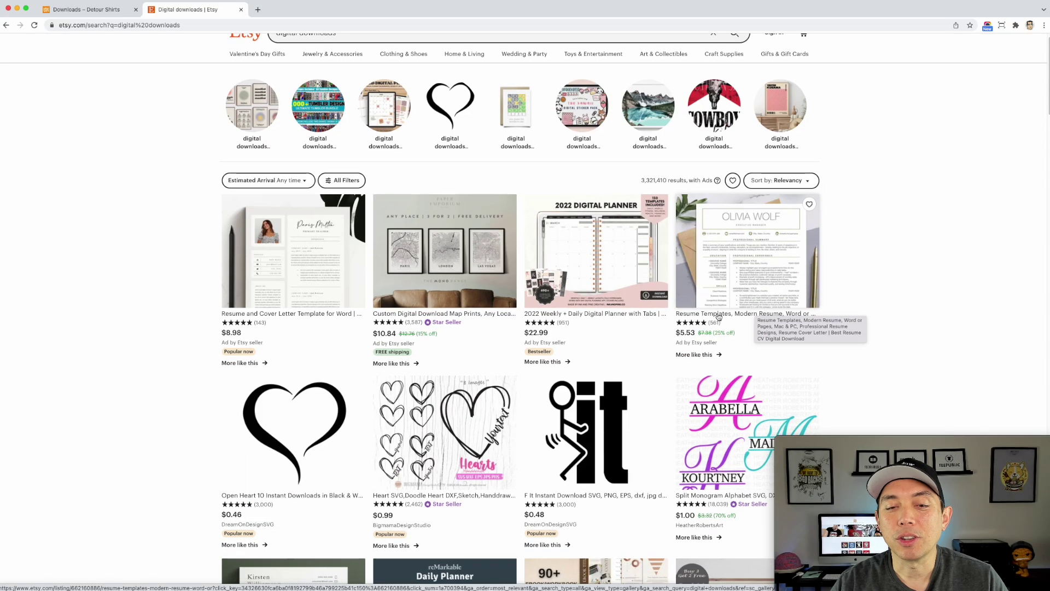
scroll(710, 290, down, 1)
scroll(709, 290, down, 5)
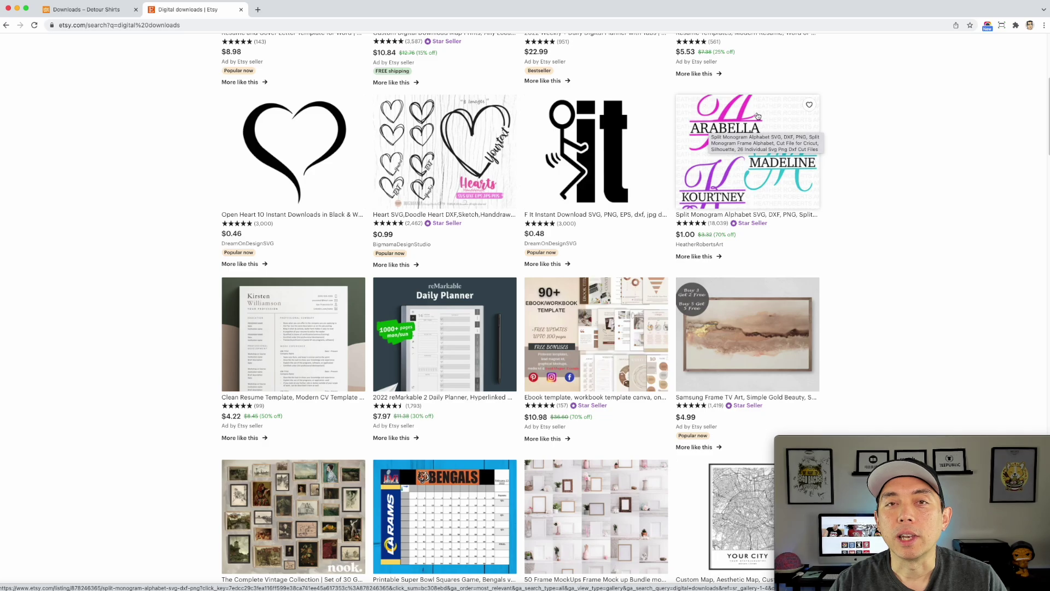
scroll(708, 243, down, 2)
scroll(708, 244, down, 5)
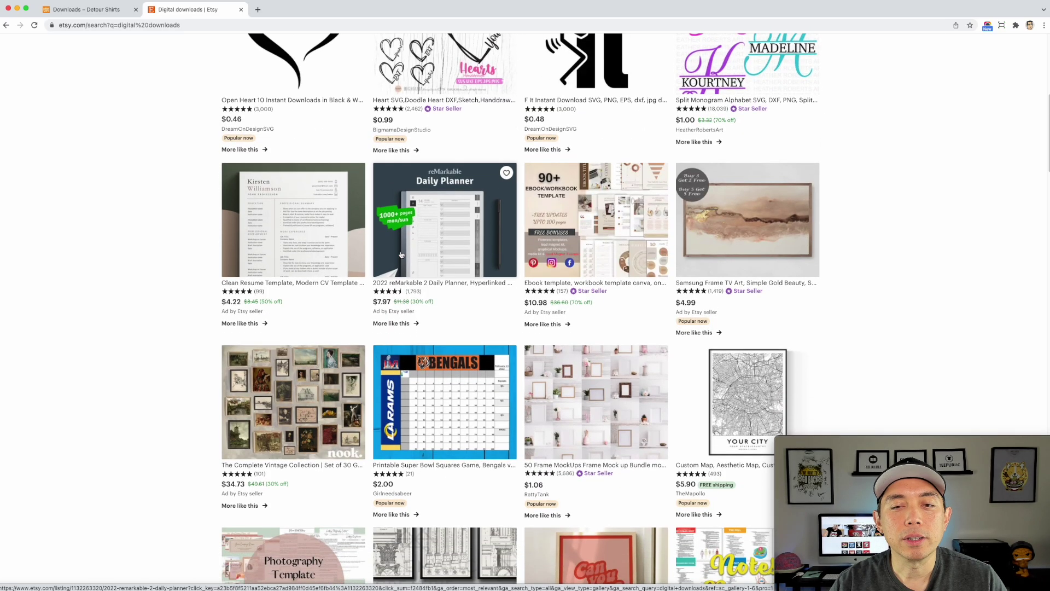
scroll(572, 243, down, 3)
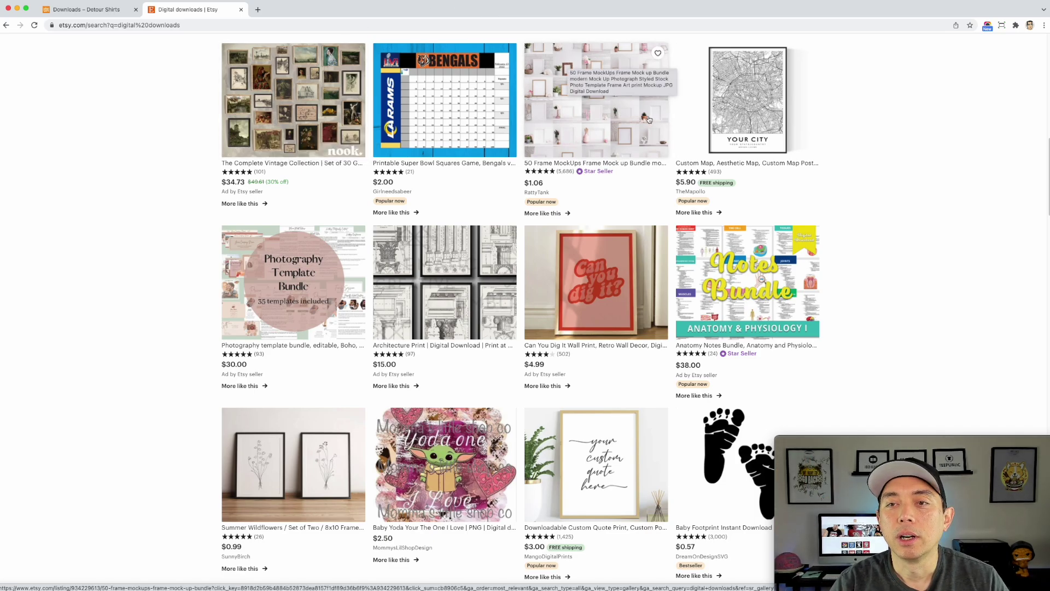
scroll(731, 169, down, 2)
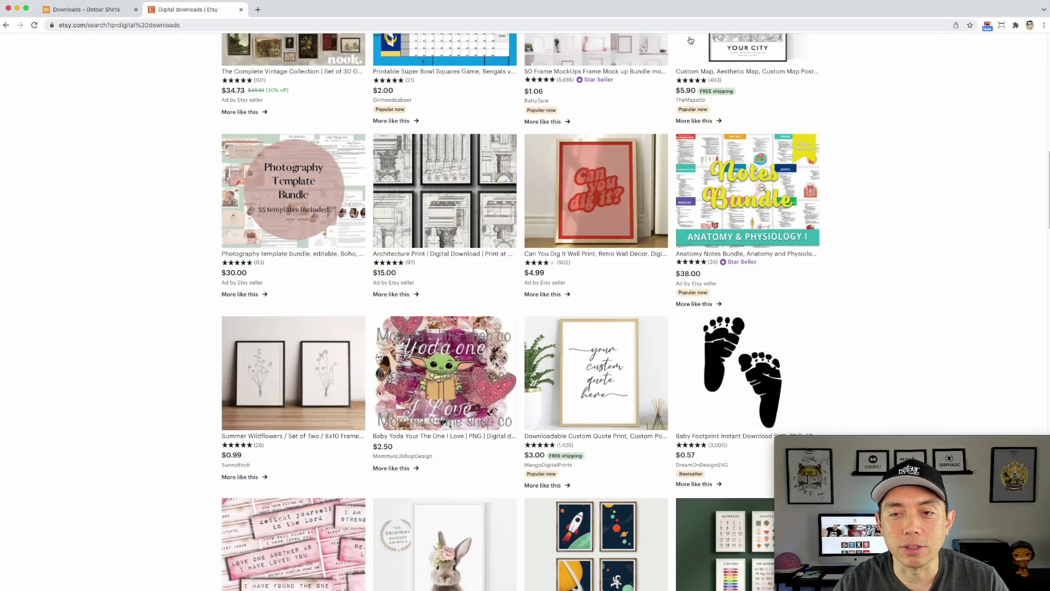
scroll(629, 163, down, 3)
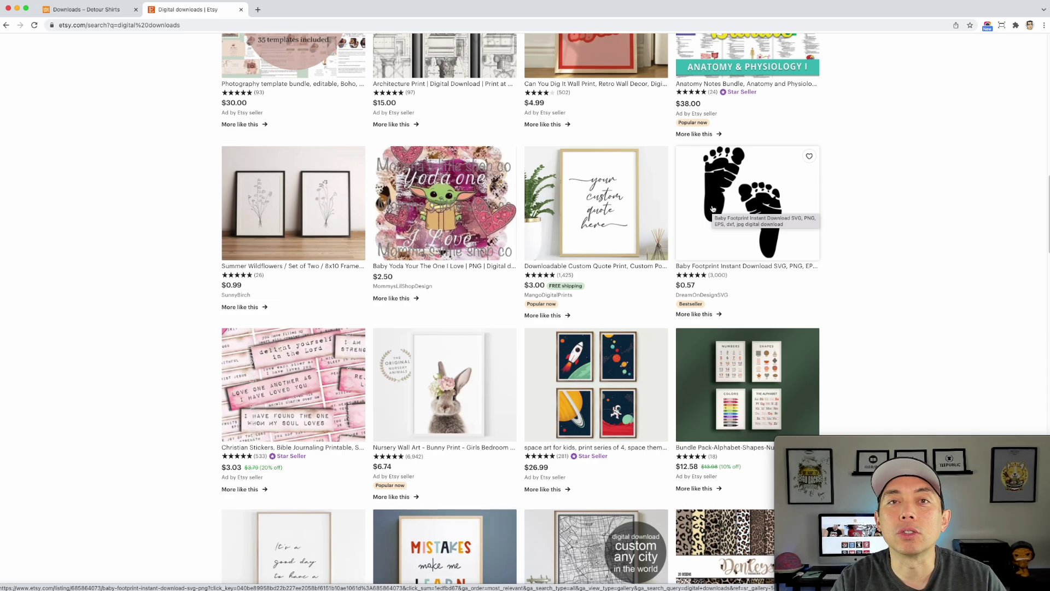
scroll(301, 208, down, 5)
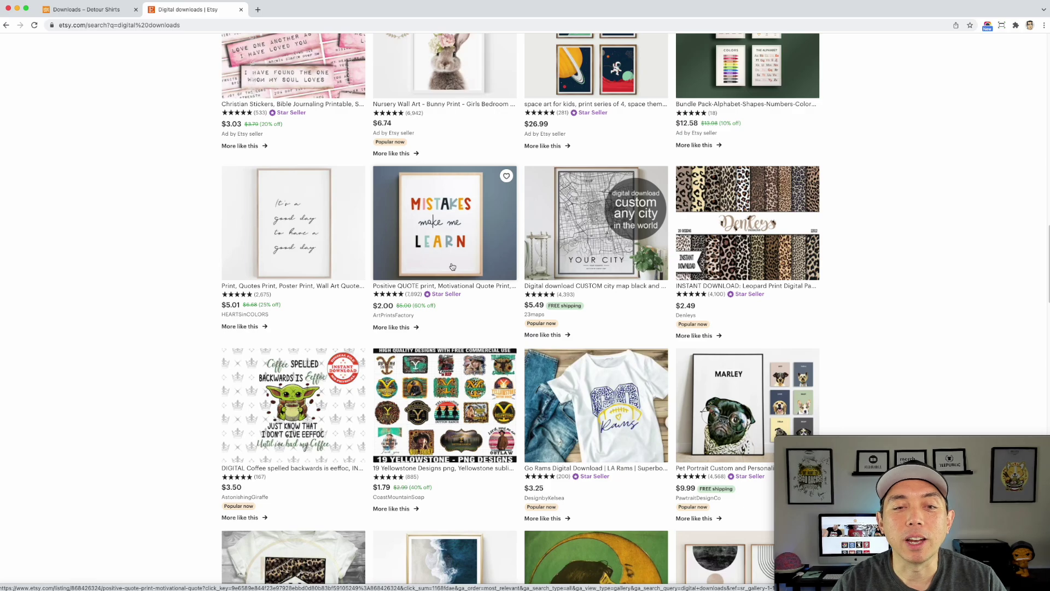
scroll(569, 267, down, 5)
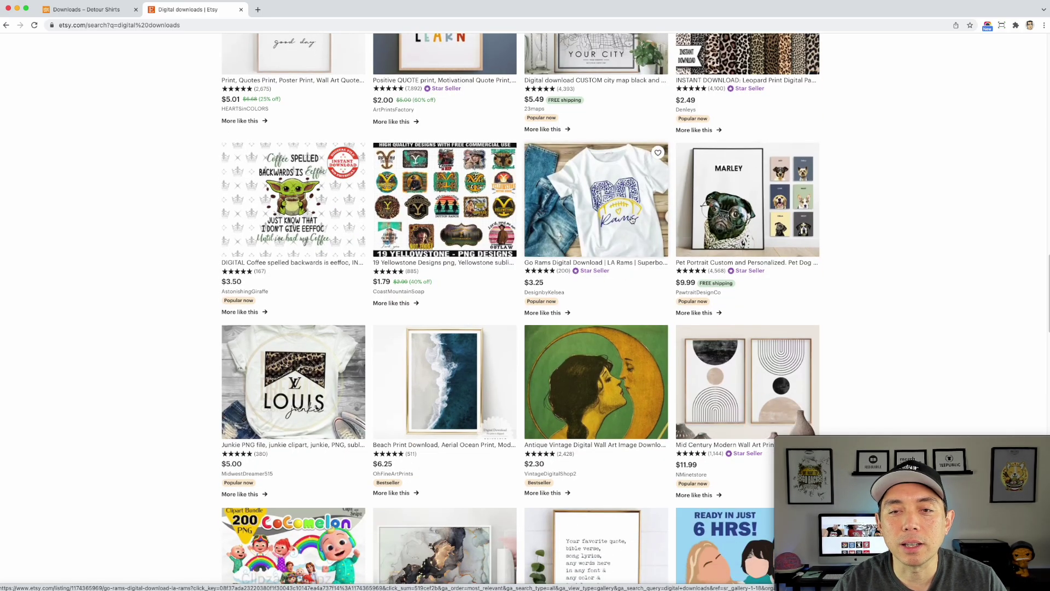
scroll(447, 183, down, 5)
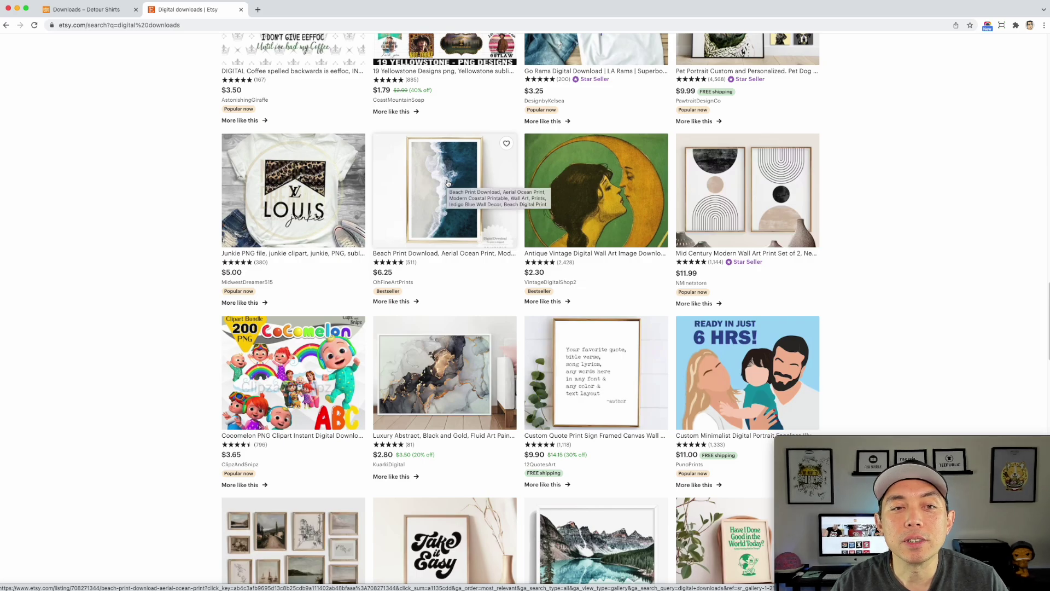
scroll(447, 184, down, 4)
scroll(432, 254, down, 6)
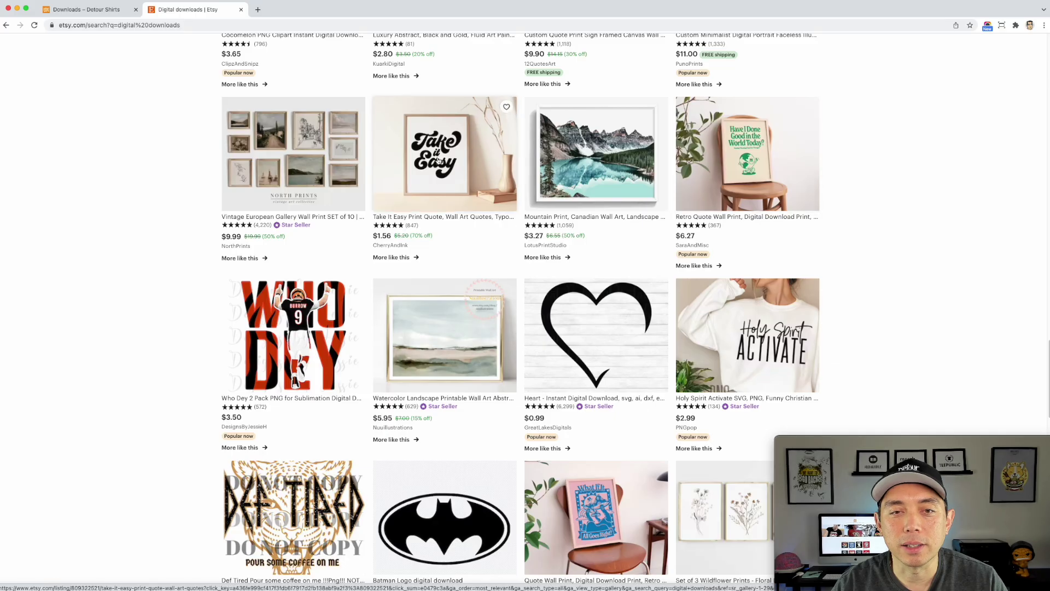
scroll(613, 244, down, 10)
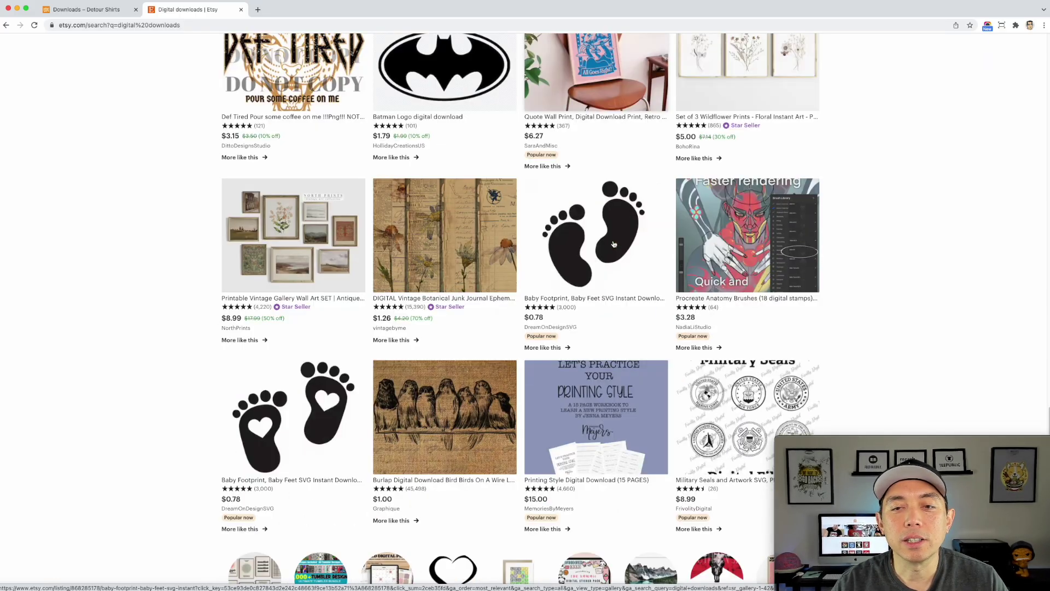
scroll(613, 244, down, 10)
scroll(622, 273, down, 6)
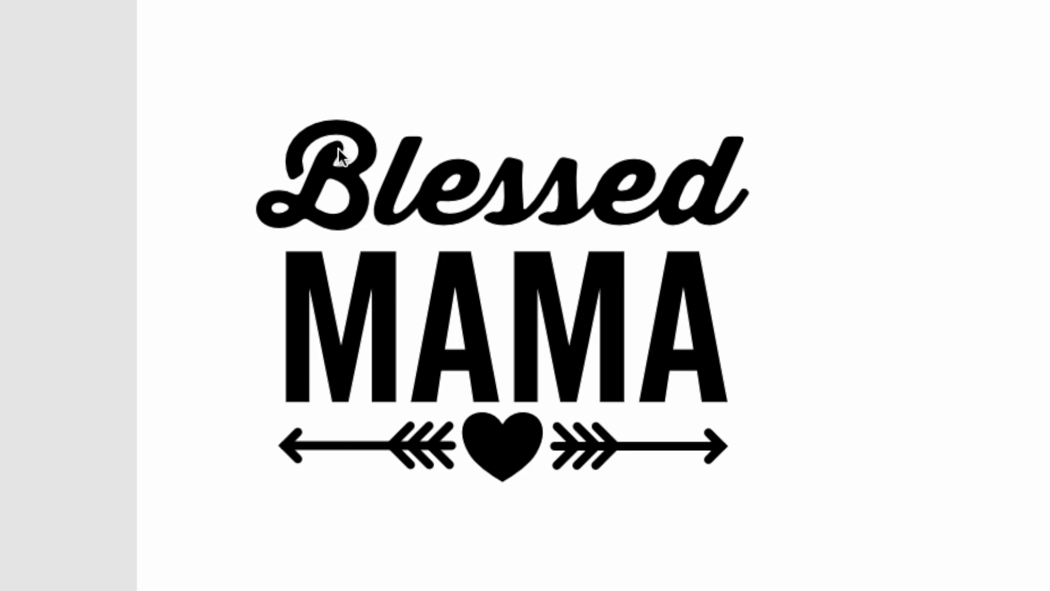
Inspect the separate parts of the design by selecting the Blessed text, the MAMA text and the heart in turn.
click(464, 179)
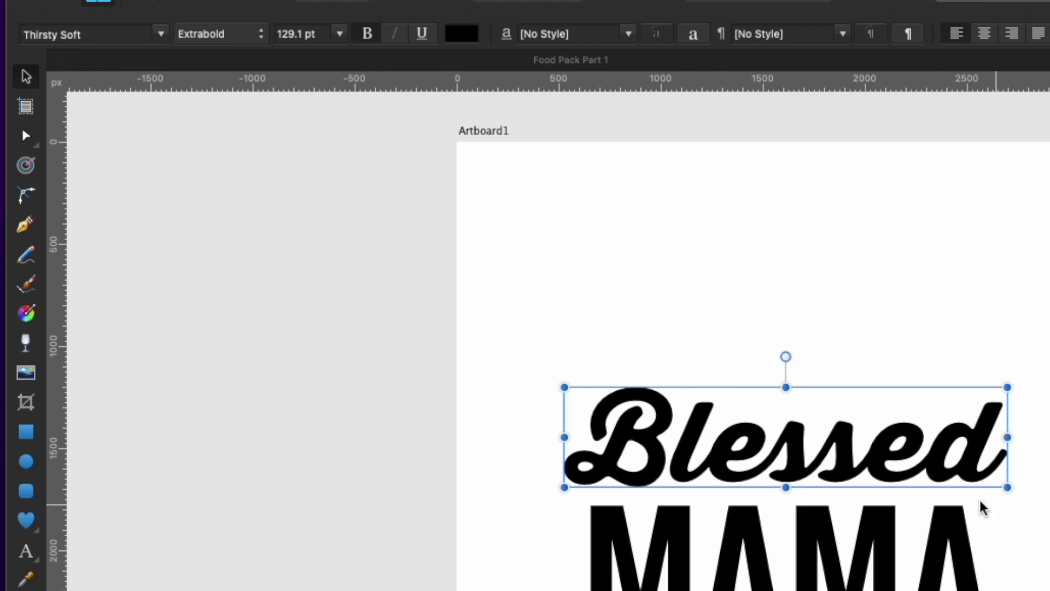
click(745, 544)
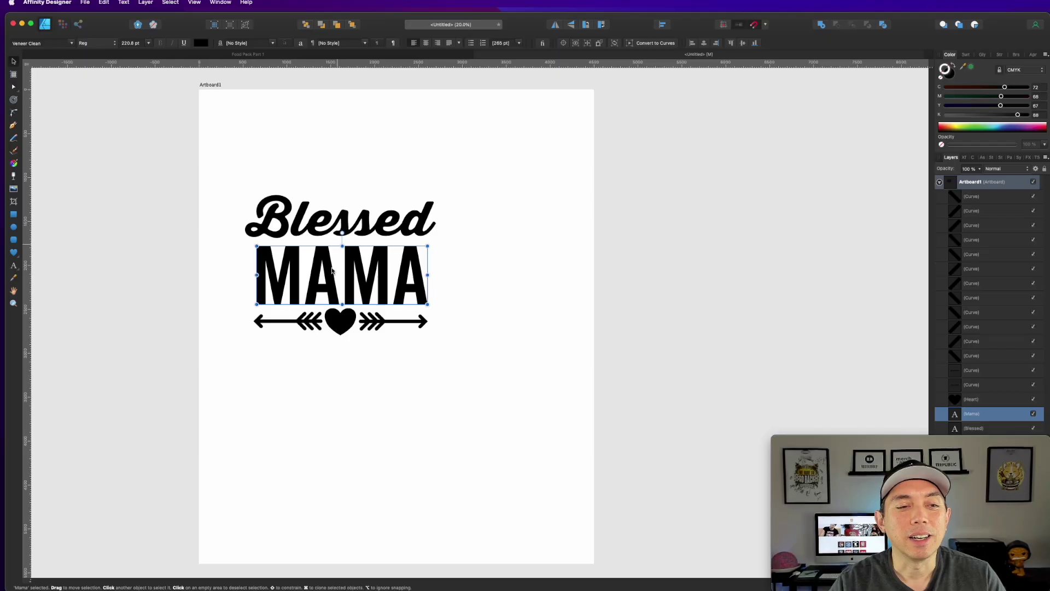
click(340, 322)
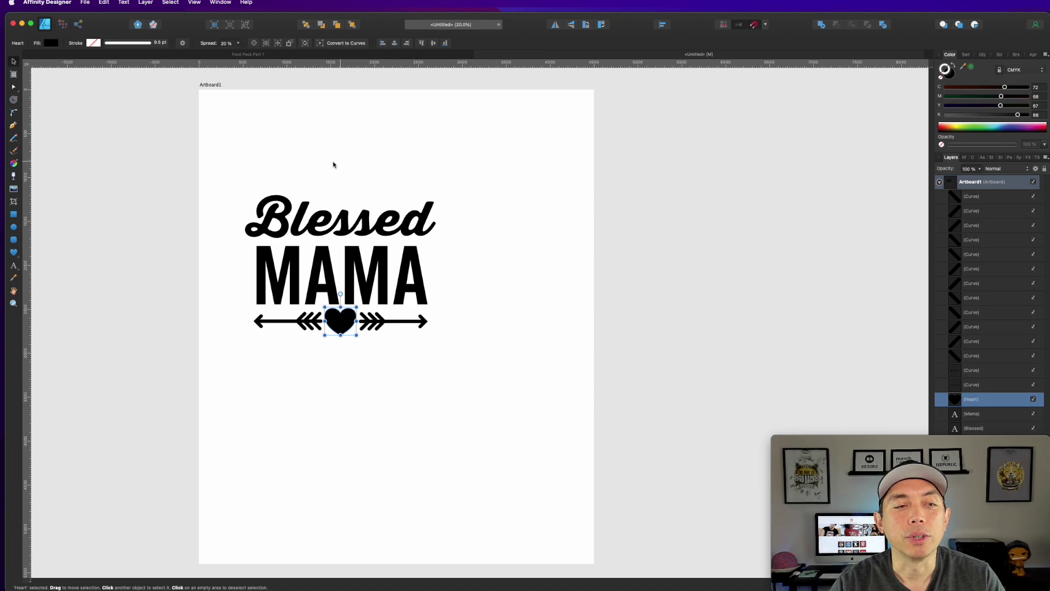
Examine which objects make up the Blessed MAMA design by selecting the whole artwork and the Blessed text, leaving nothing selected.
drag(238, 164, 492, 349)
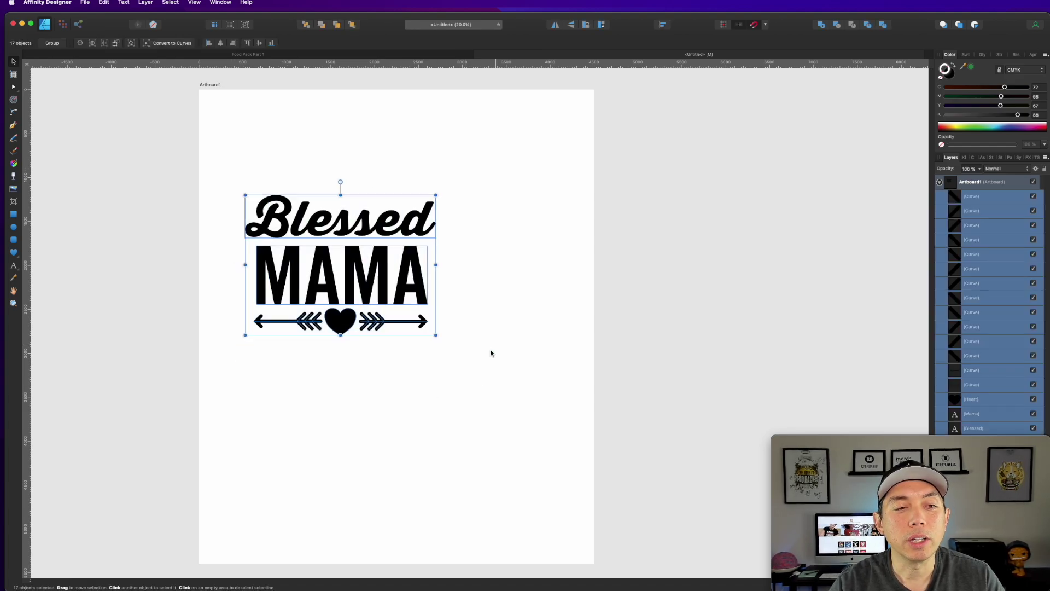
click(511, 345)
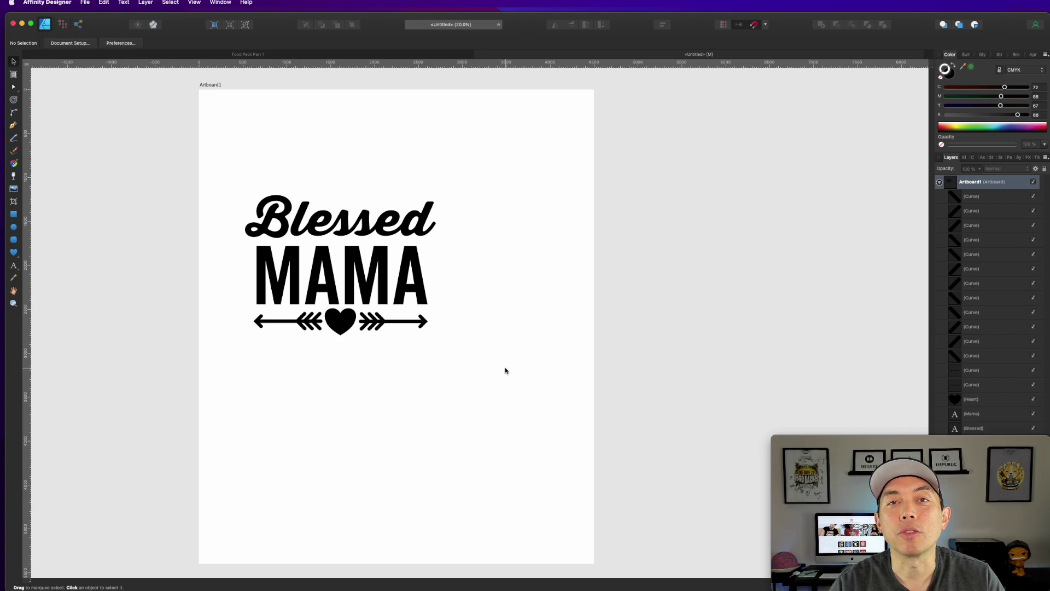
drag(232, 157, 496, 430)
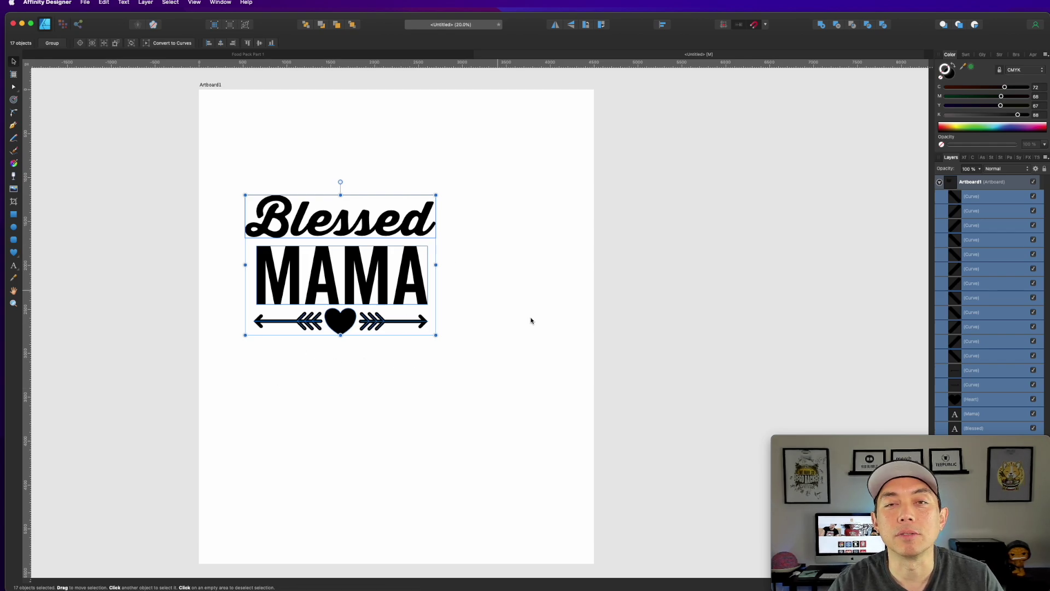
click(664, 319)
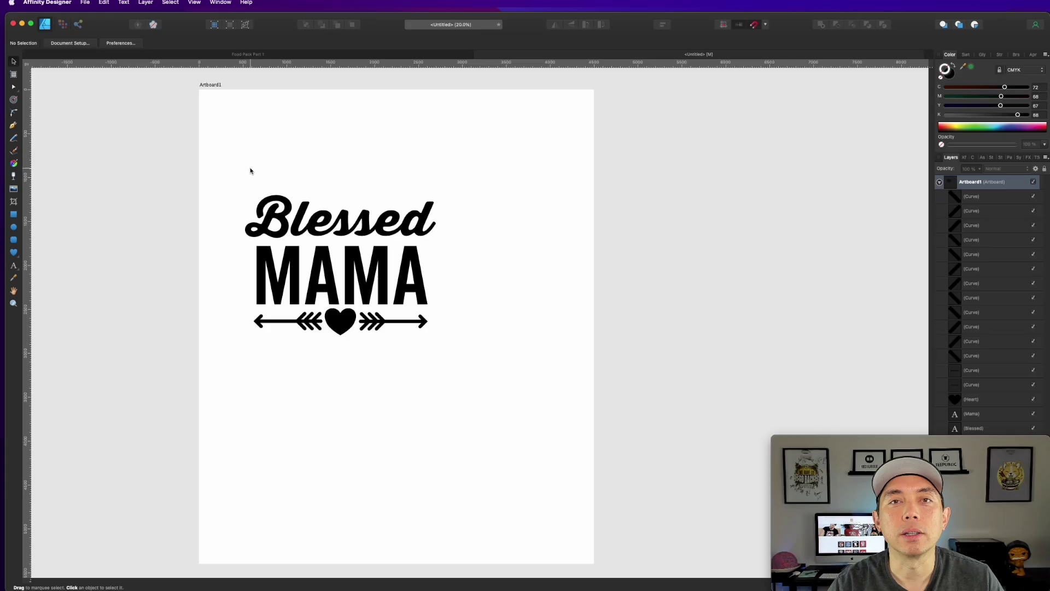
drag(229, 163, 480, 405)
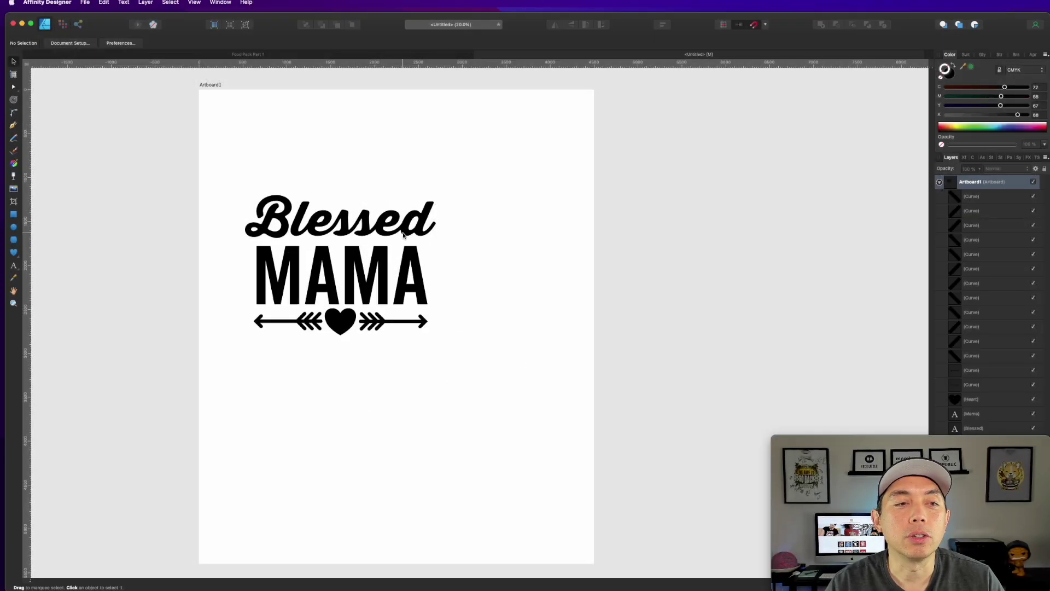
click(402, 233)
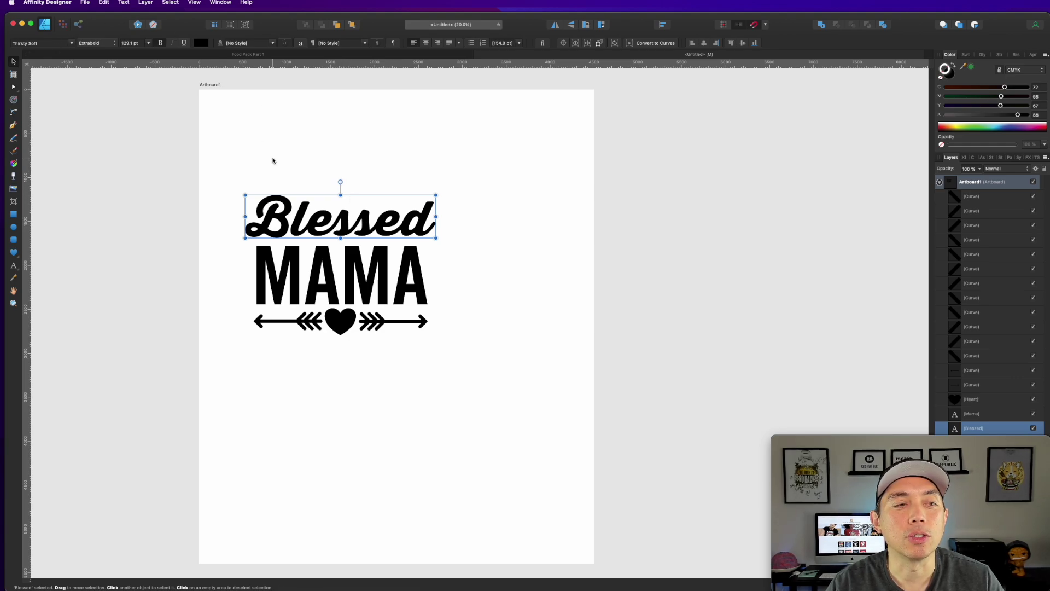
click(244, 162)
drag(232, 166, 468, 378)
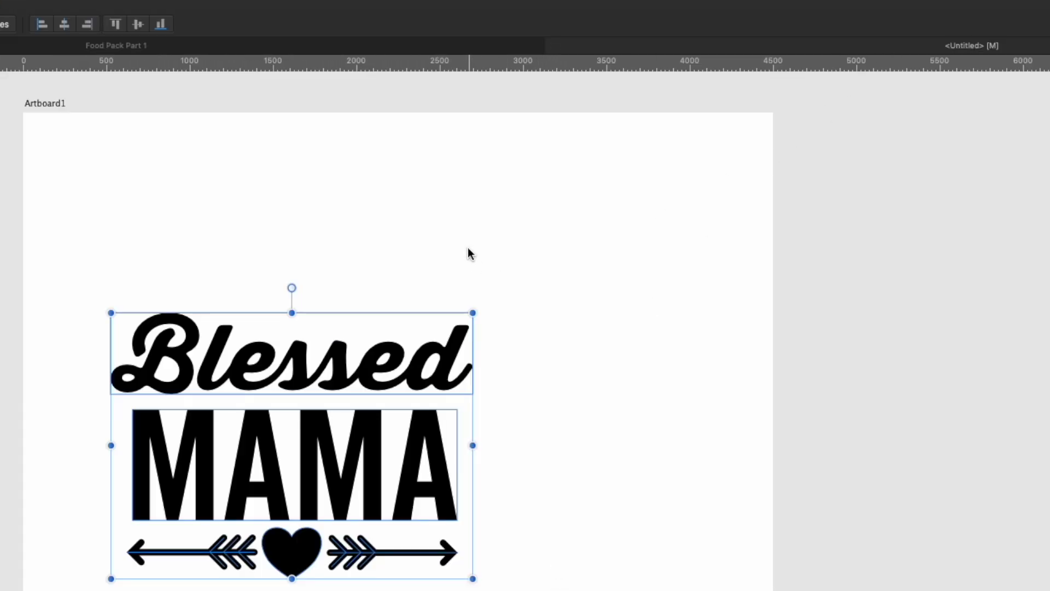
click(469, 255)
Convert the Blessed text and the MAMA text to curves.
click(387, 363)
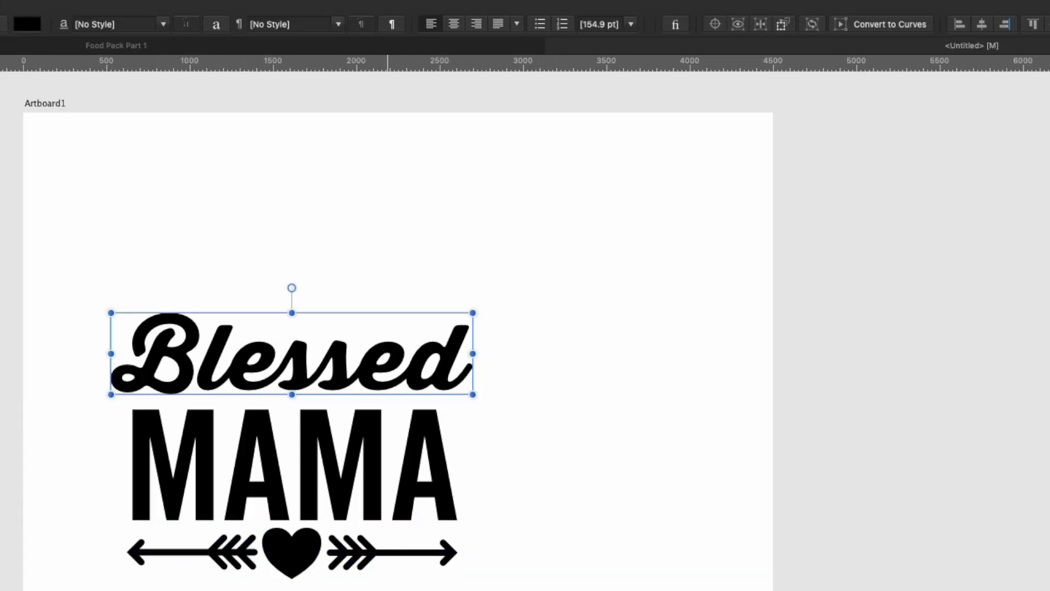
click(881, 28)
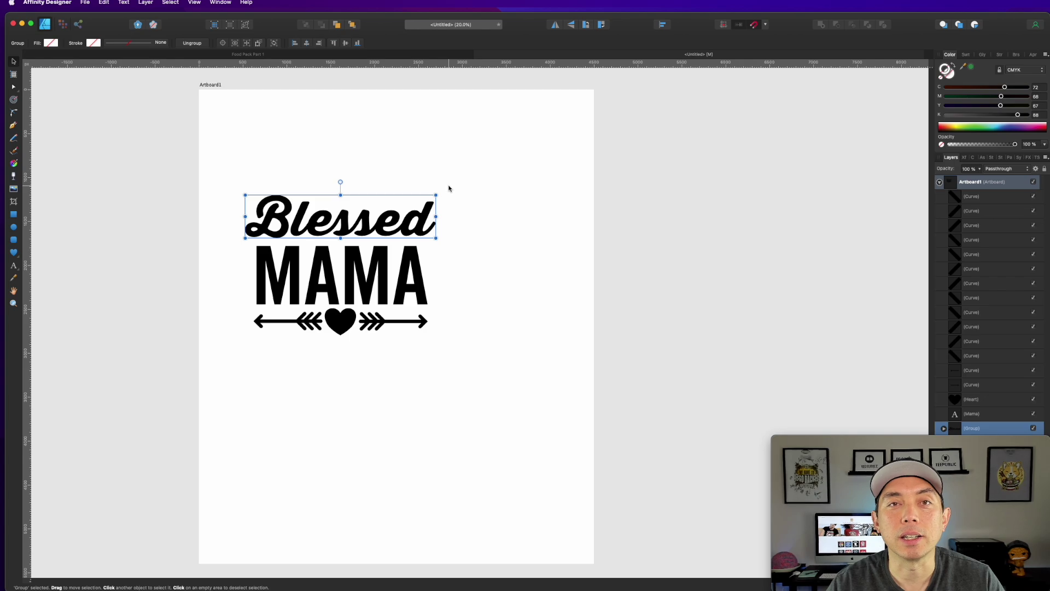
click(488, 230)
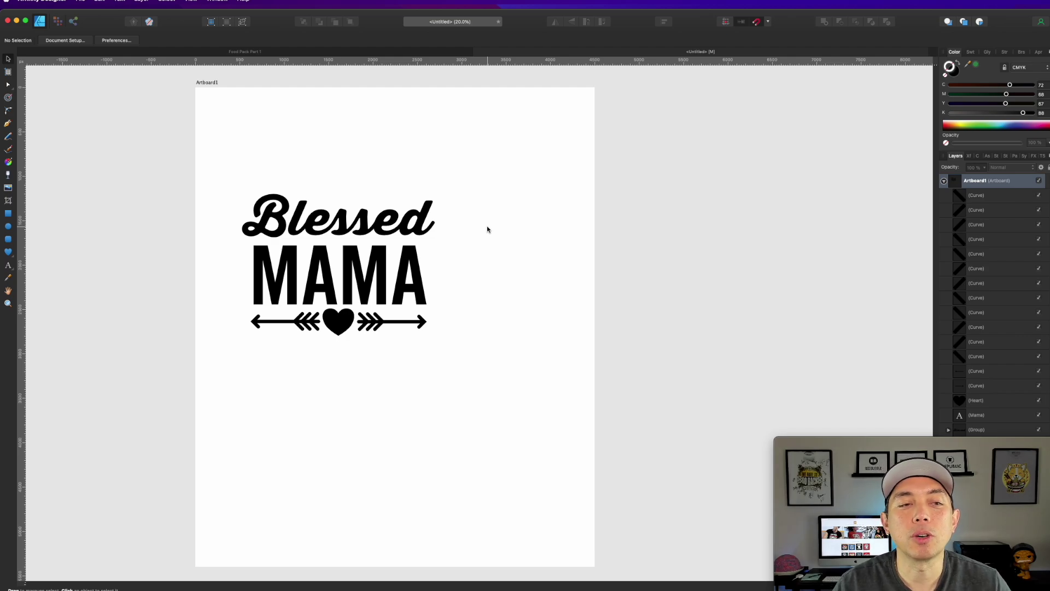
click(367, 275)
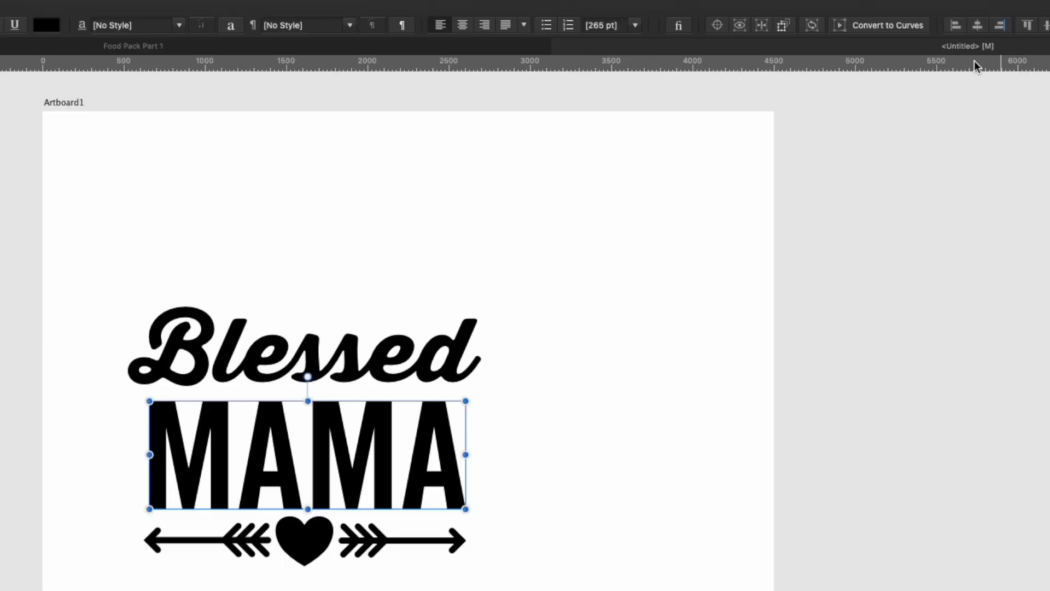
click(903, 29)
Check the converted lettering by selecting the final A of MAMA and the d of Blessed individually, then clear the selection.
click(412, 268)
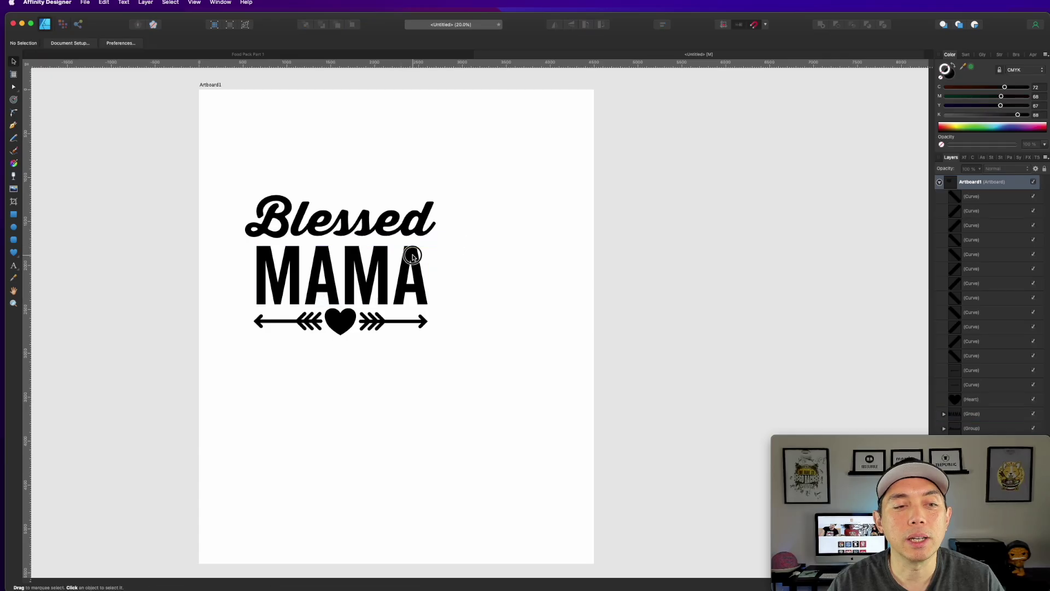
click(412, 256)
click(418, 219)
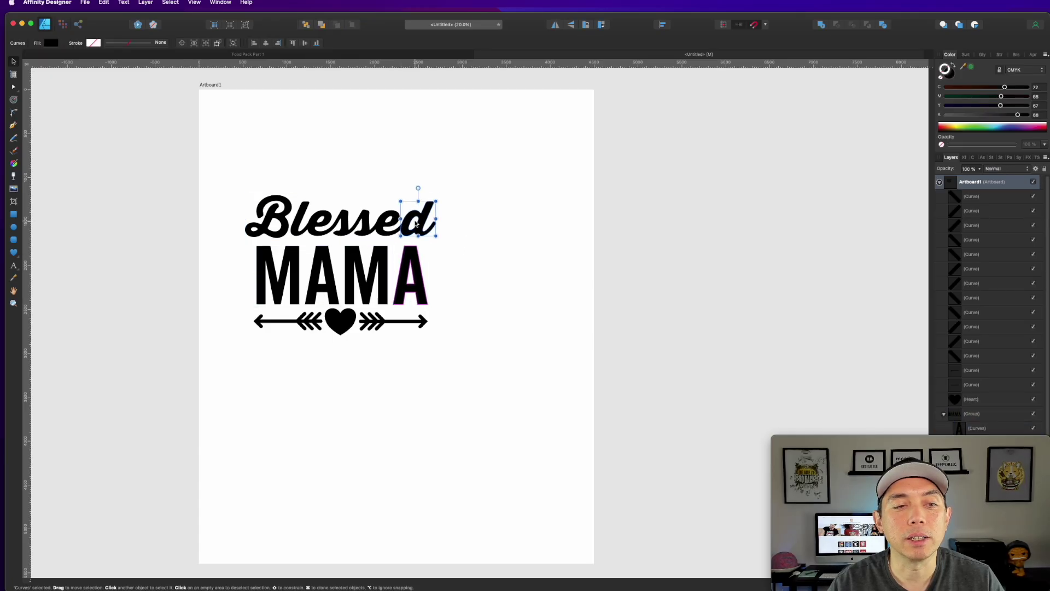
click(498, 216)
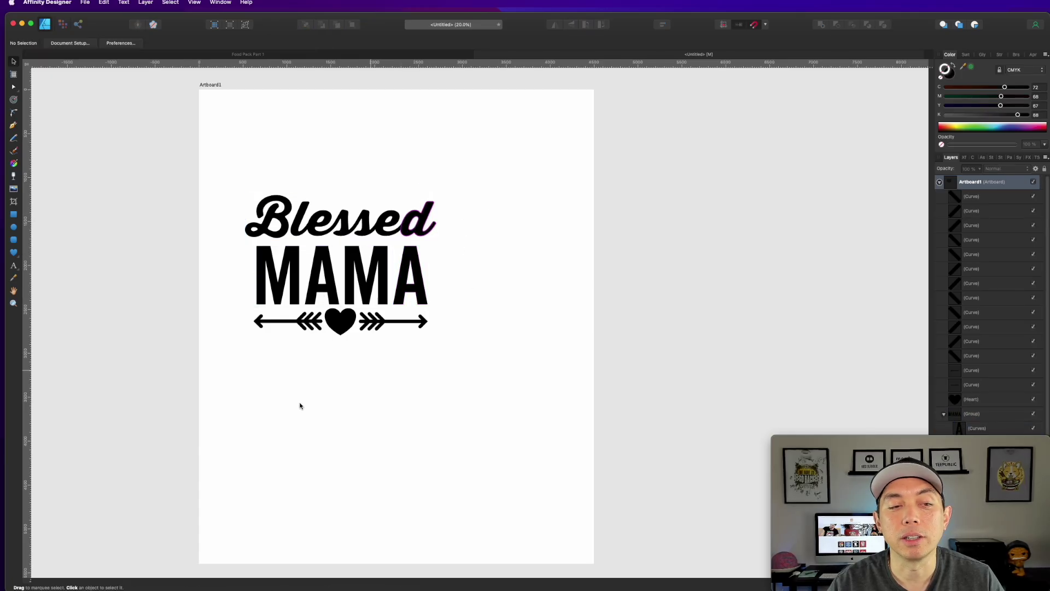
Switch to the Food Pack Part 1 document and select the cupcake illustration on the Food Pack artboard.
click(306, 55)
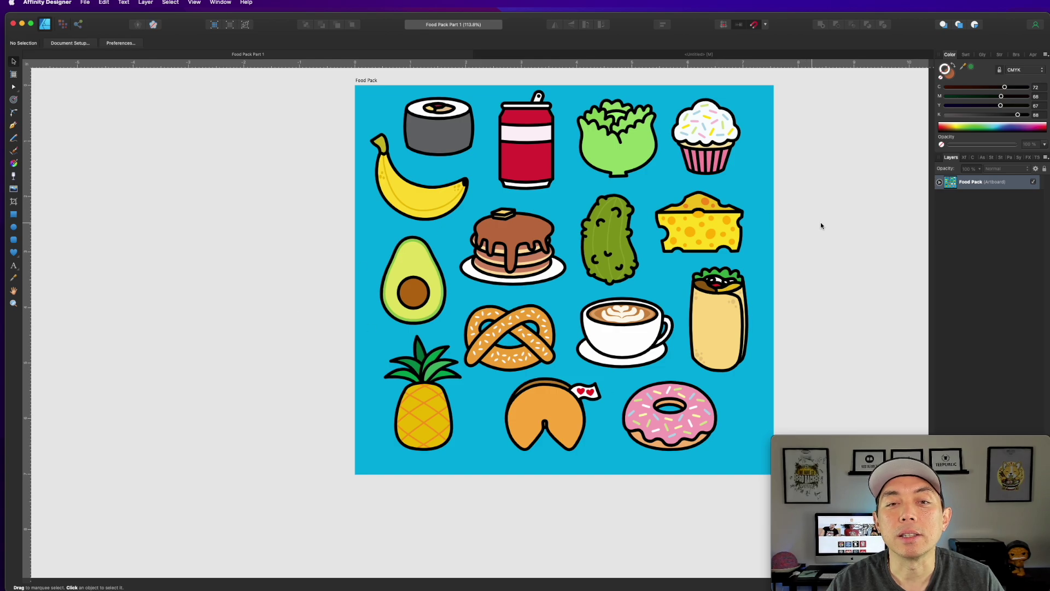
key(space)
drag(830, 214, 523, 257)
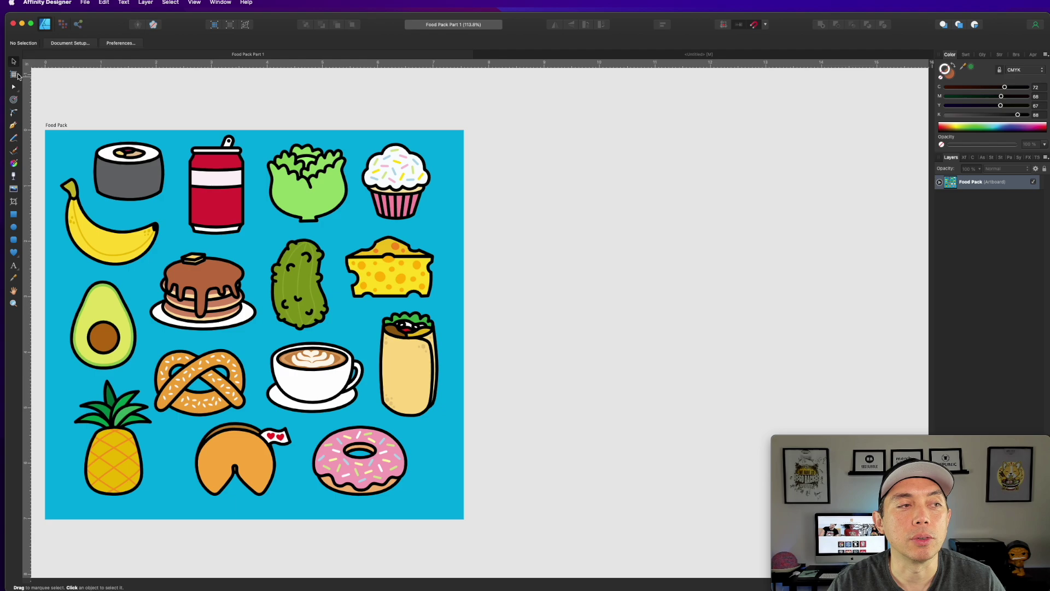
drag(466, 109, 346, 238)
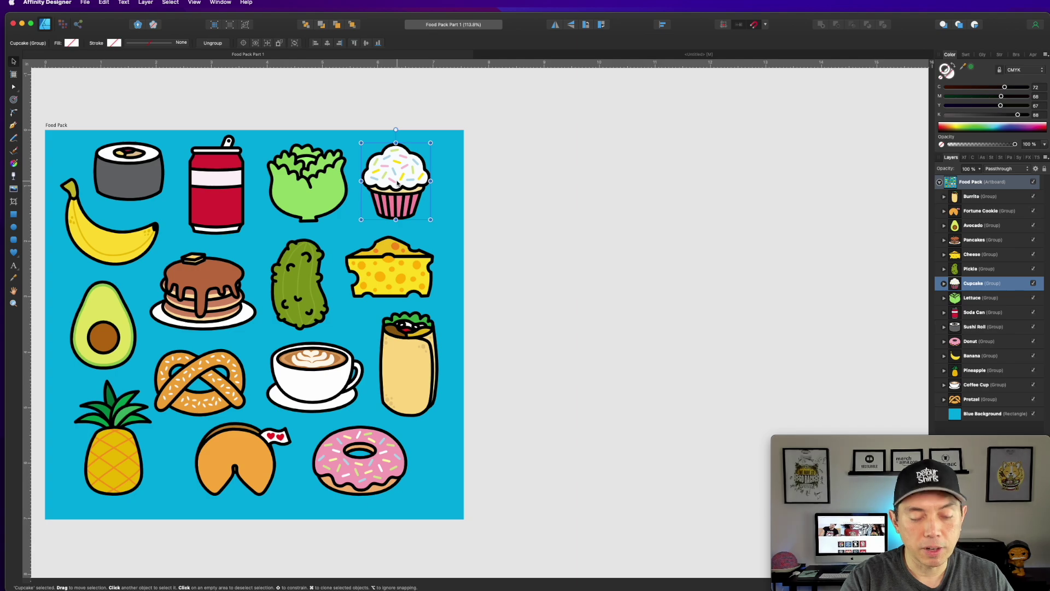
Open the PNG export settings for the selected cupcake and limit the export area to Selection Only.
key(alt+shift+super+s)
drag(776, 139, 574, 138)
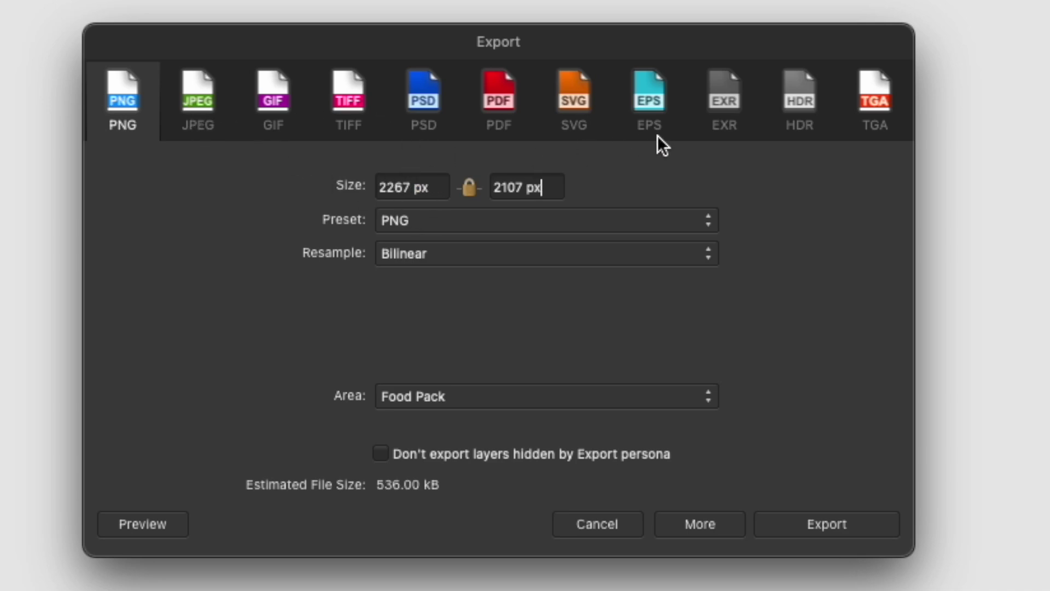
click(398, 187)
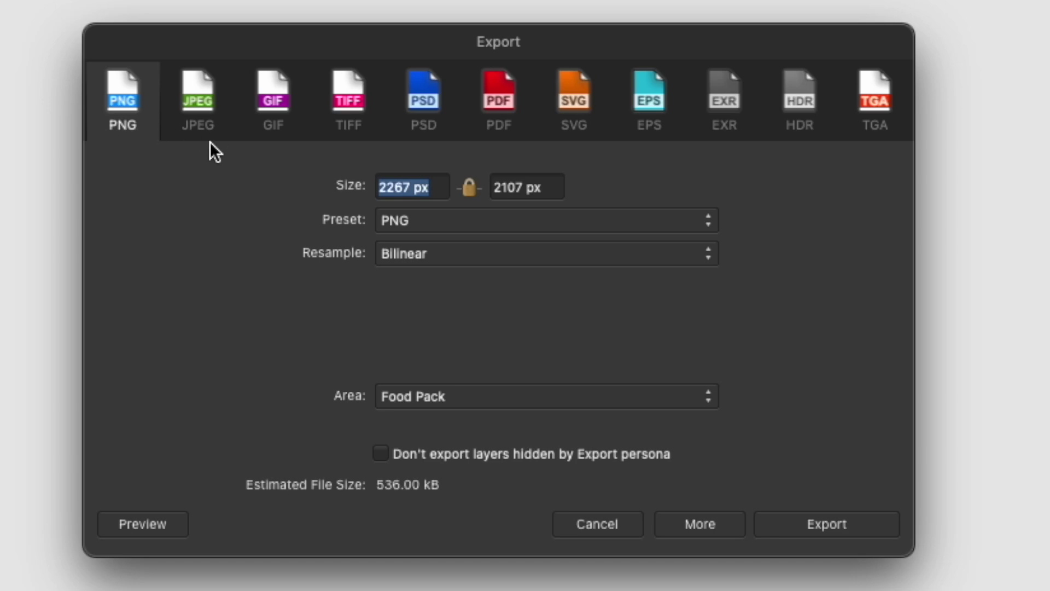
click(643, 395)
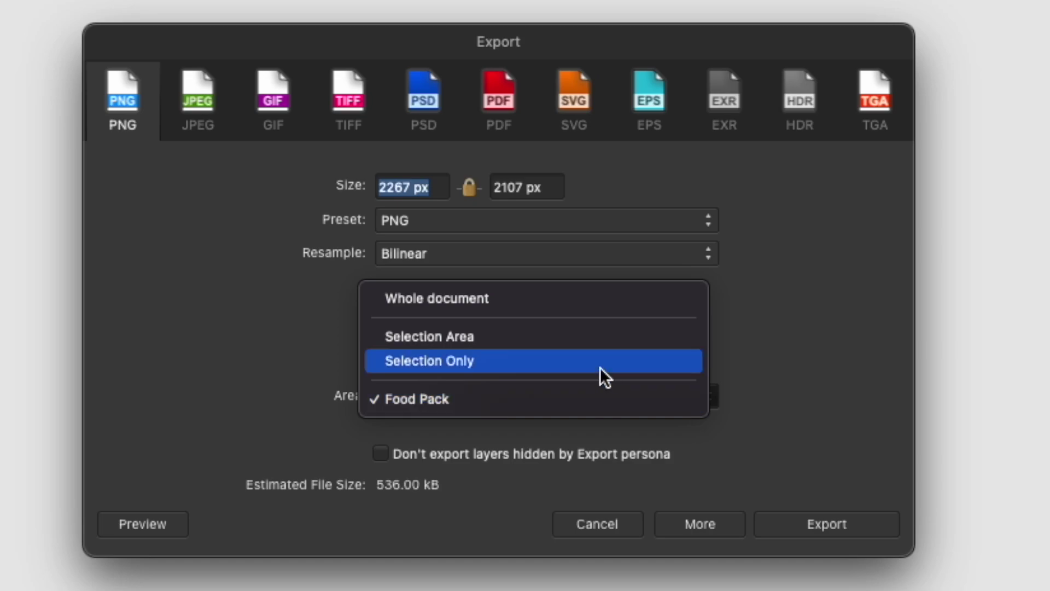
click(579, 359)
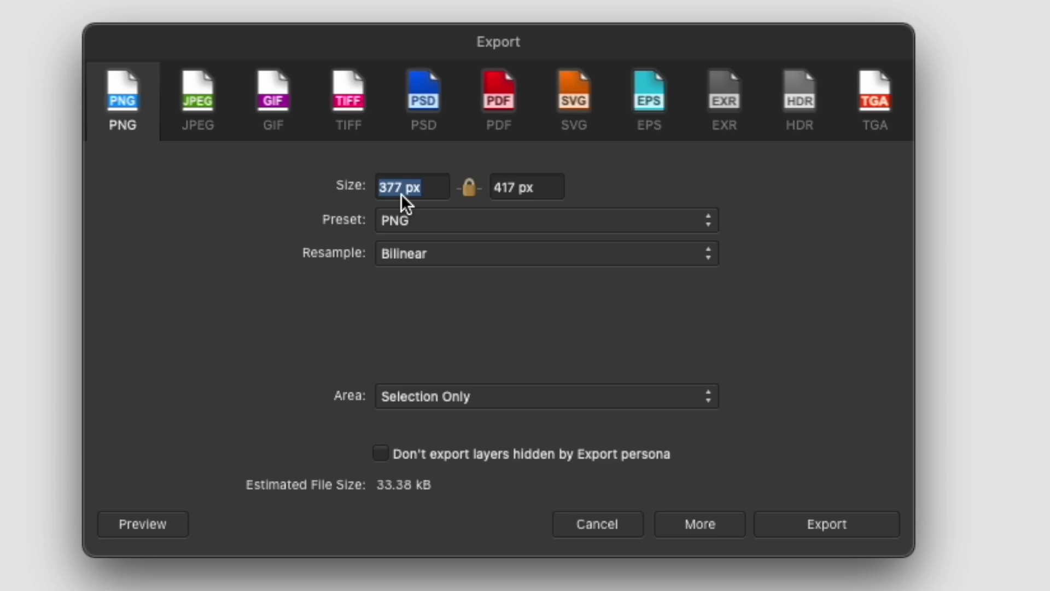
Set the cupcake's PNG export width to 5000 px, then cancel the export and clear the selection.
drag(401, 187, 393, 182)
text(5000)
click(539, 186)
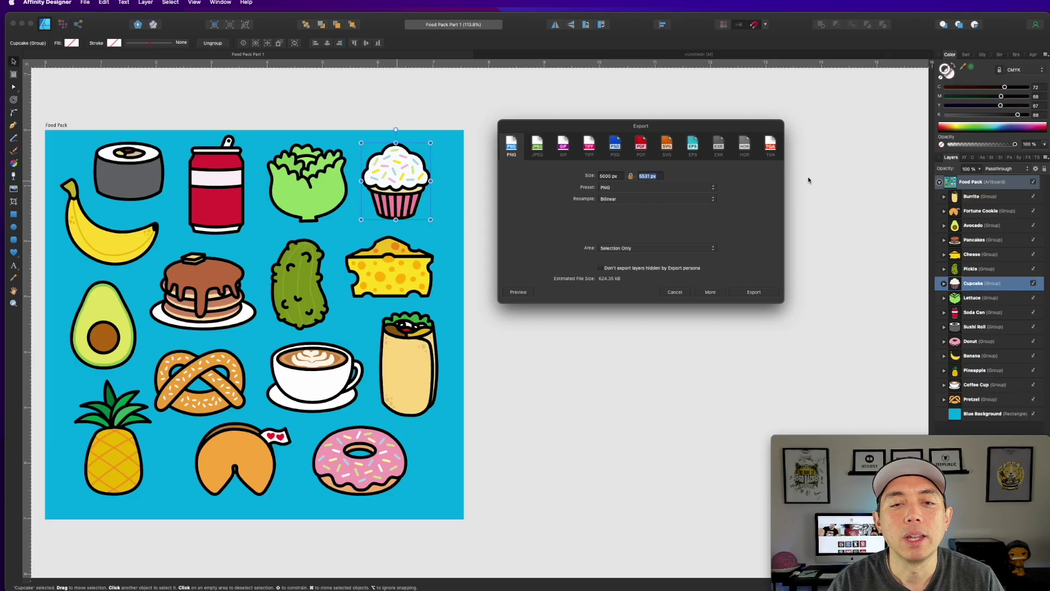
click(675, 292)
click(710, 197)
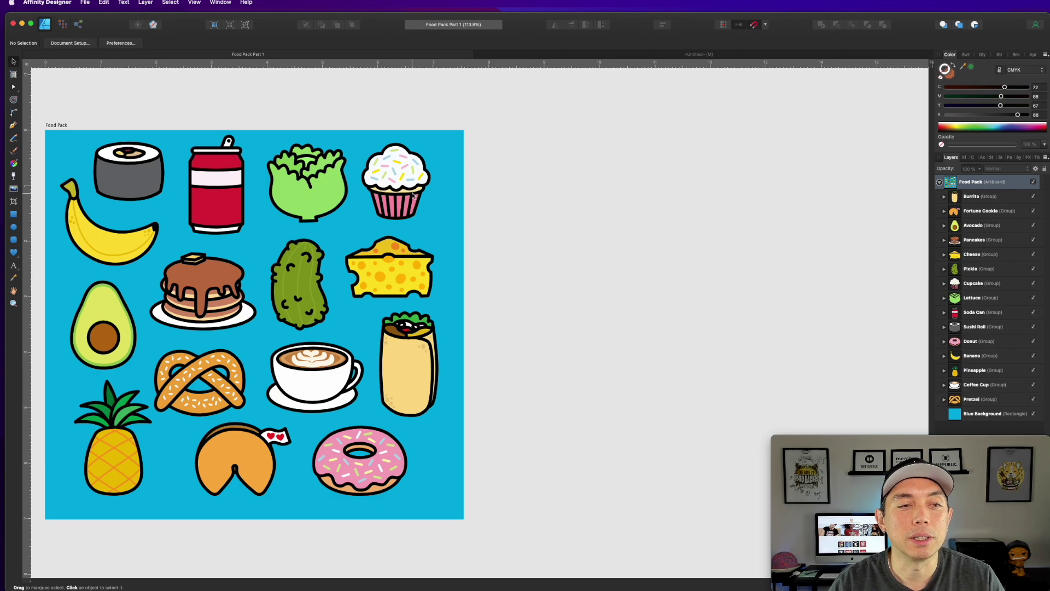
Look at the untitled Blessed MAMA document again, then return to the Food Pack Part 1 document.
click(581, 57)
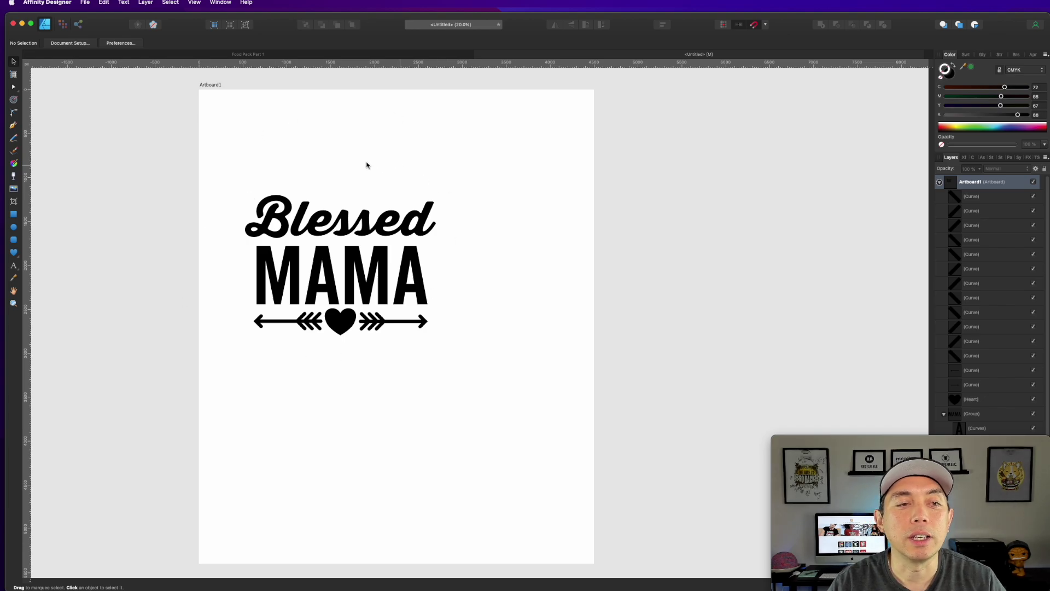
click(290, 57)
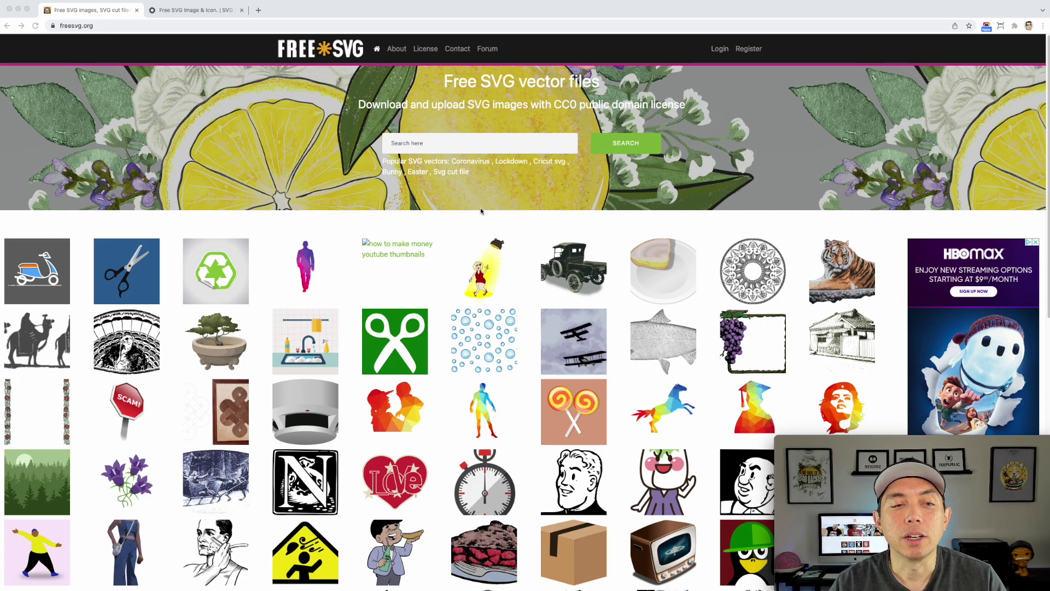
Switch to the browser and examine the free vector images on the FreeSVG and SVG SILH home pages.
click(188, 9)
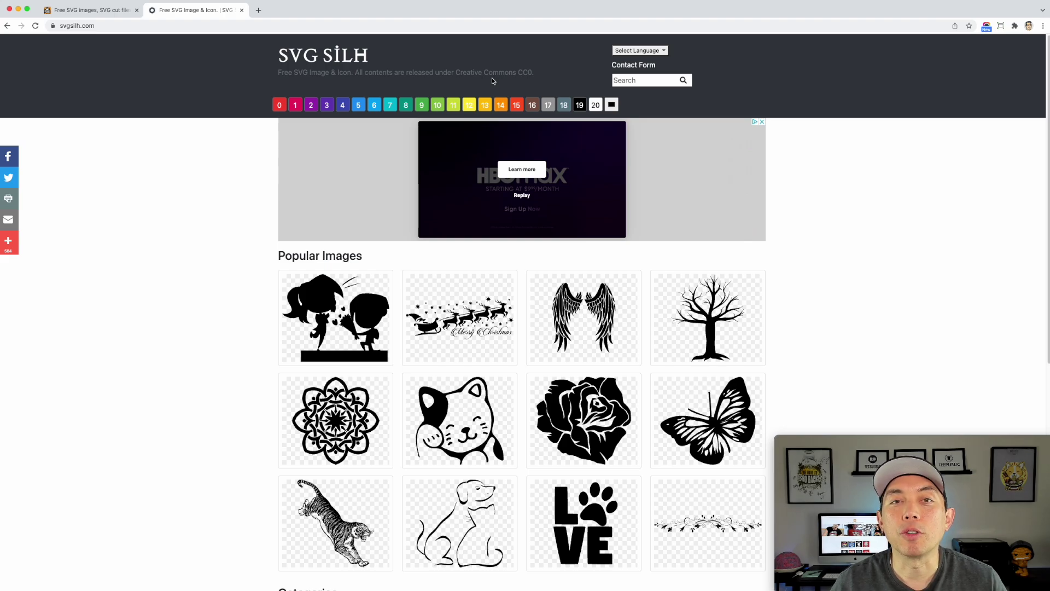
click(123, 17)
scroll(517, 301, down, 5)
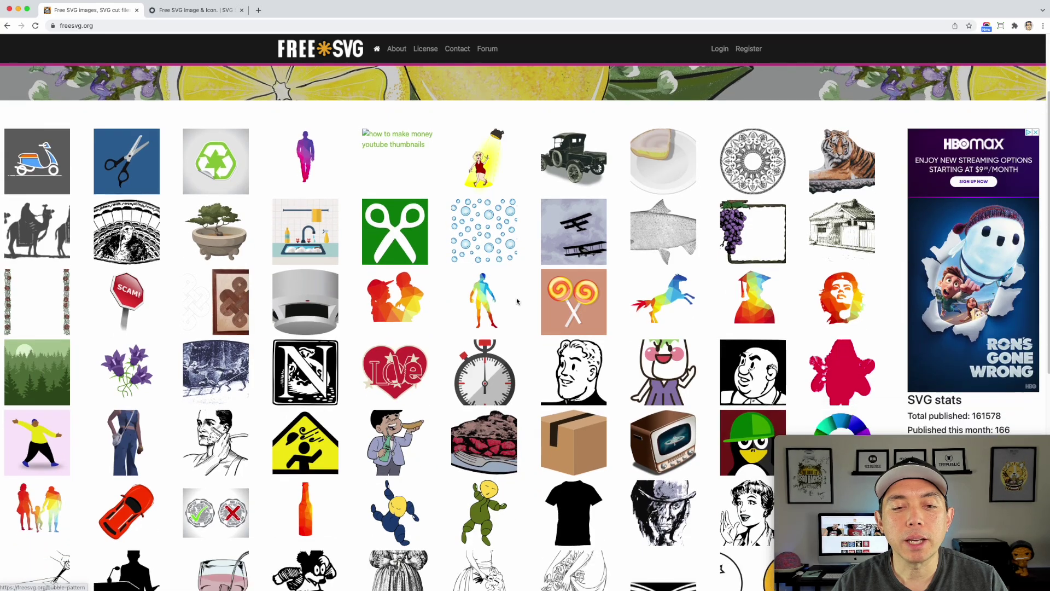
scroll(516, 301, down, 2)
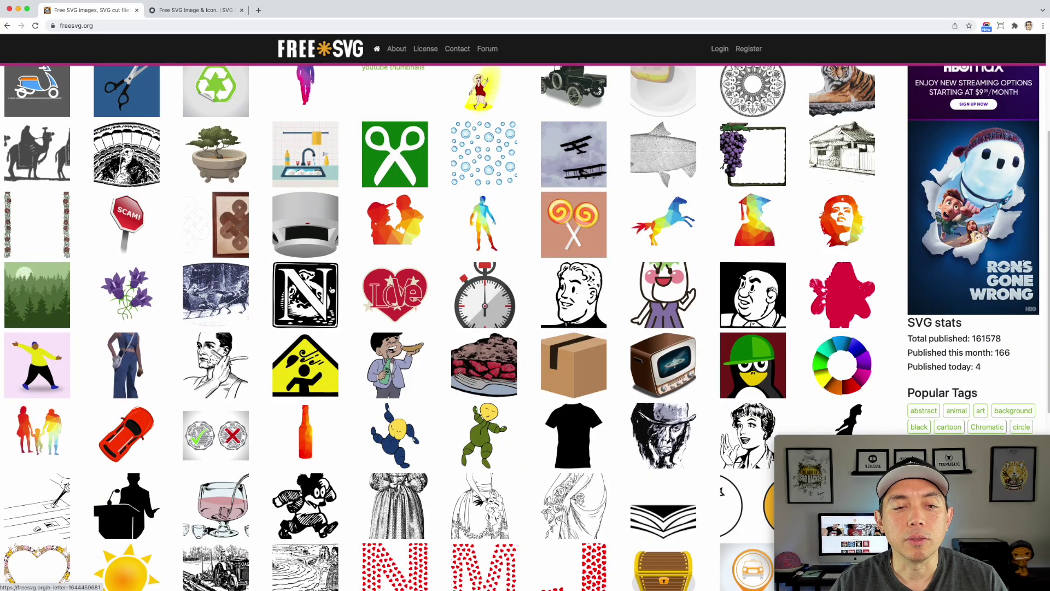
scroll(699, 327, down, 1)
scroll(698, 330, down, 1)
scroll(656, 313, down, 1)
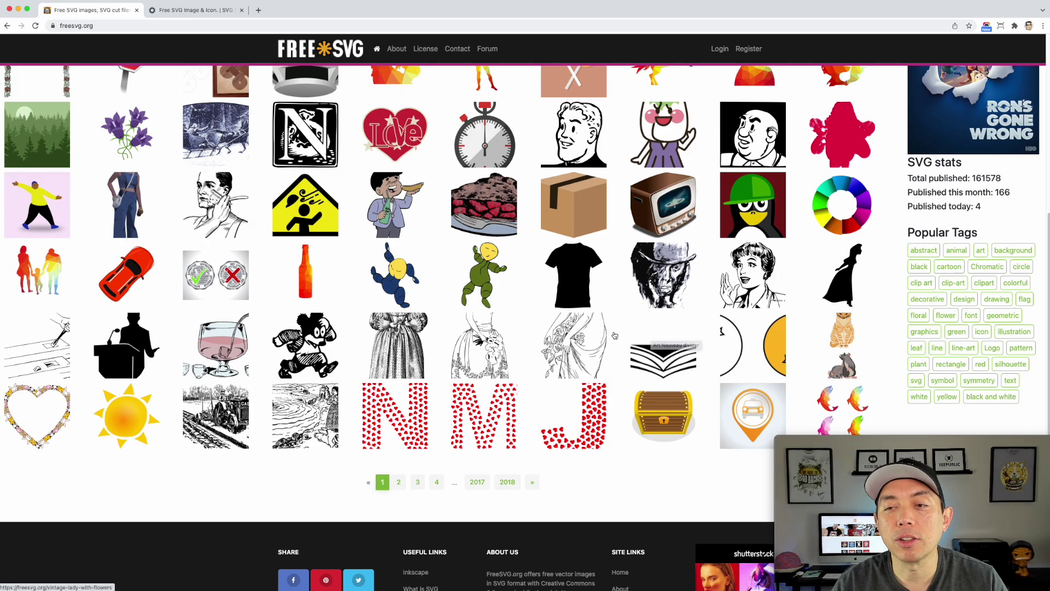
scroll(619, 351, up, 7)
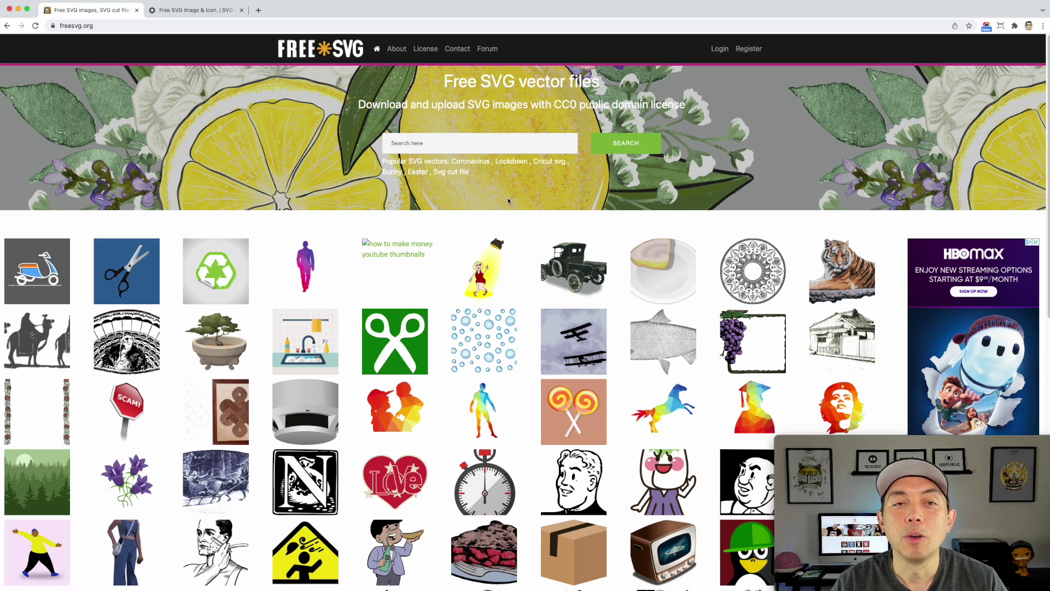
click(195, 10)
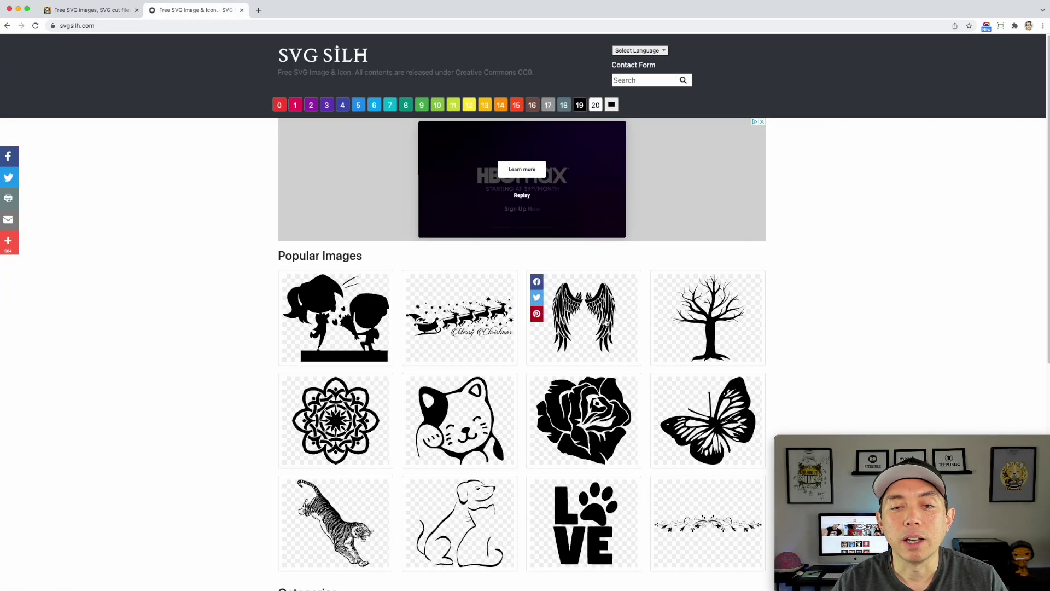
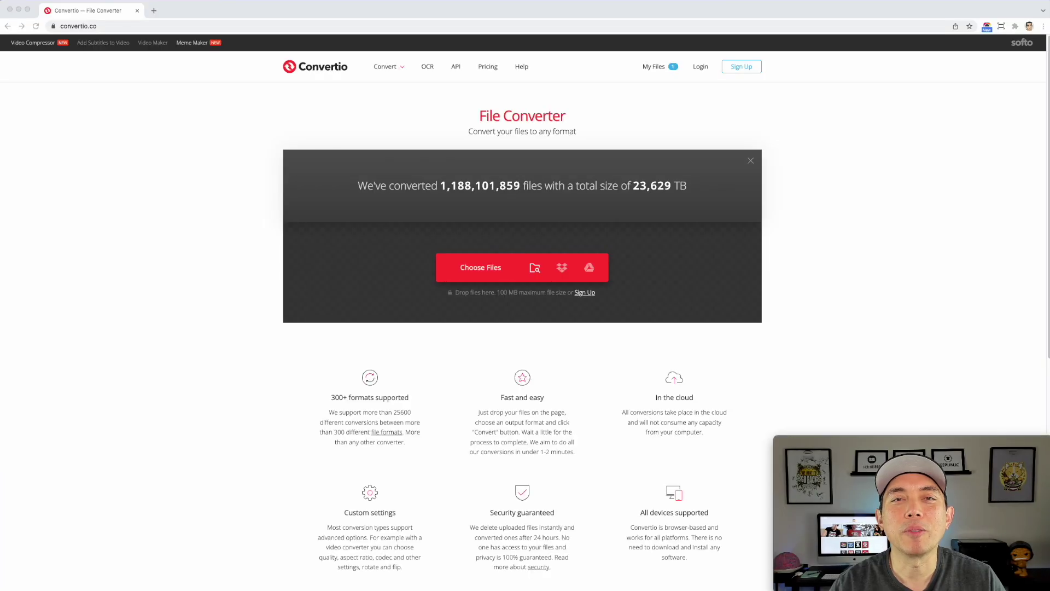
Add blessed.png to the Convertio file converter and choose DXF from the CAD formats as its output.
drag(1045, 202, 520, 296)
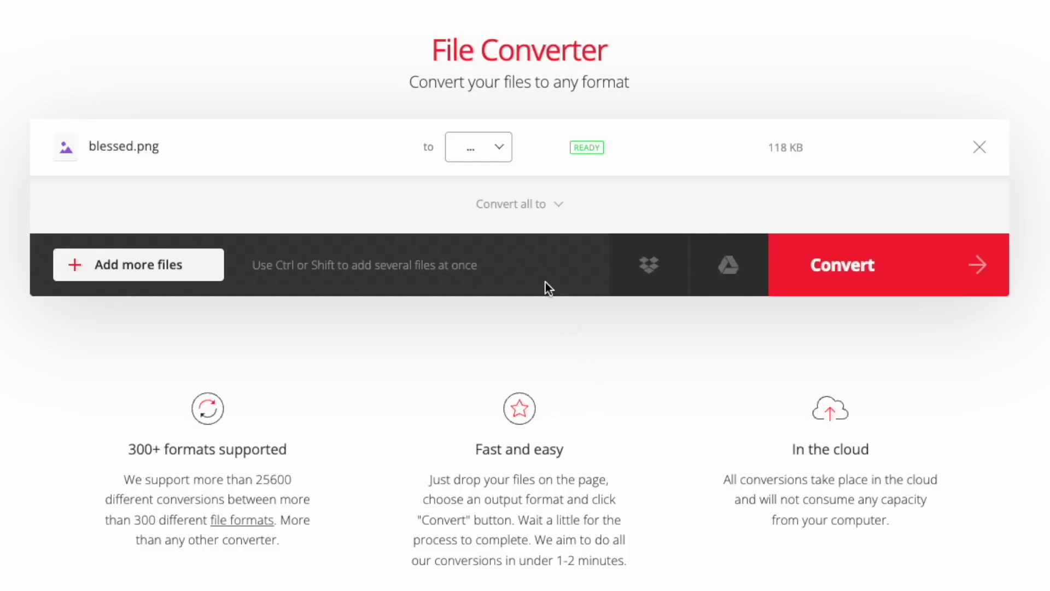
click(498, 147)
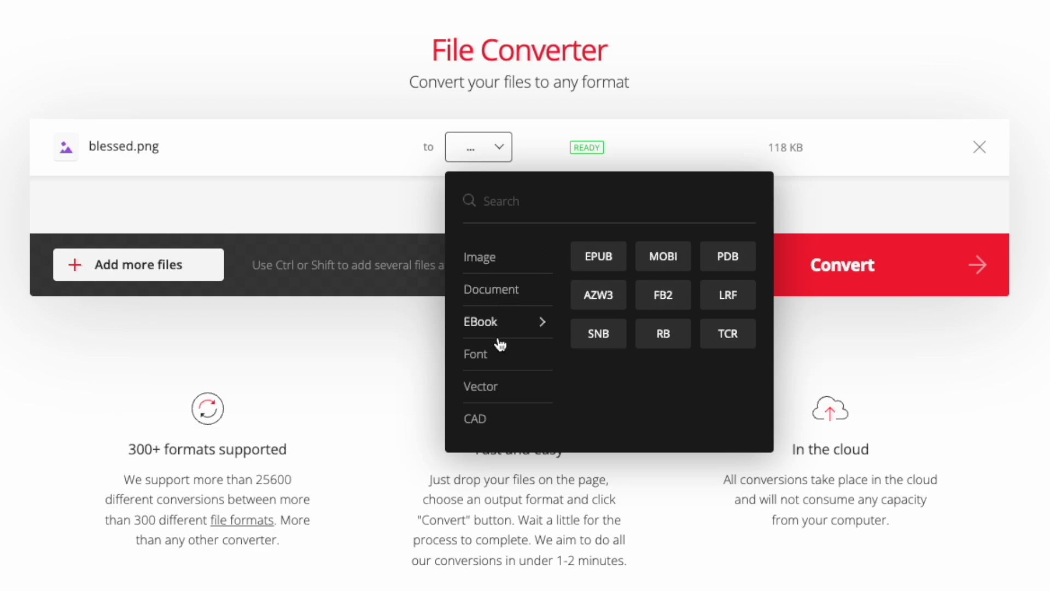
mouse_move(492, 368)
mouse_move(481, 429)
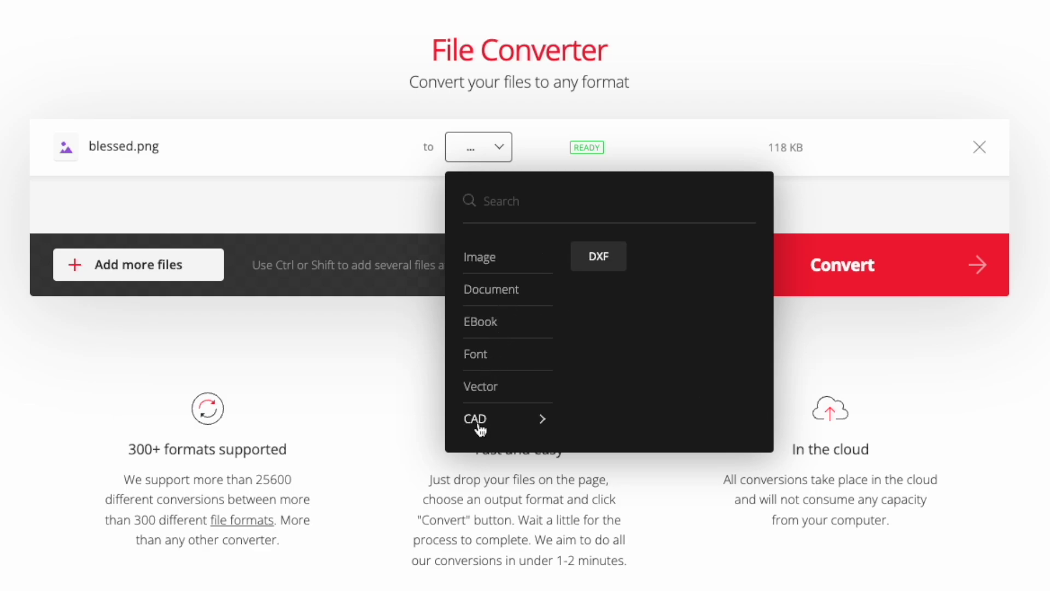
click(602, 256)
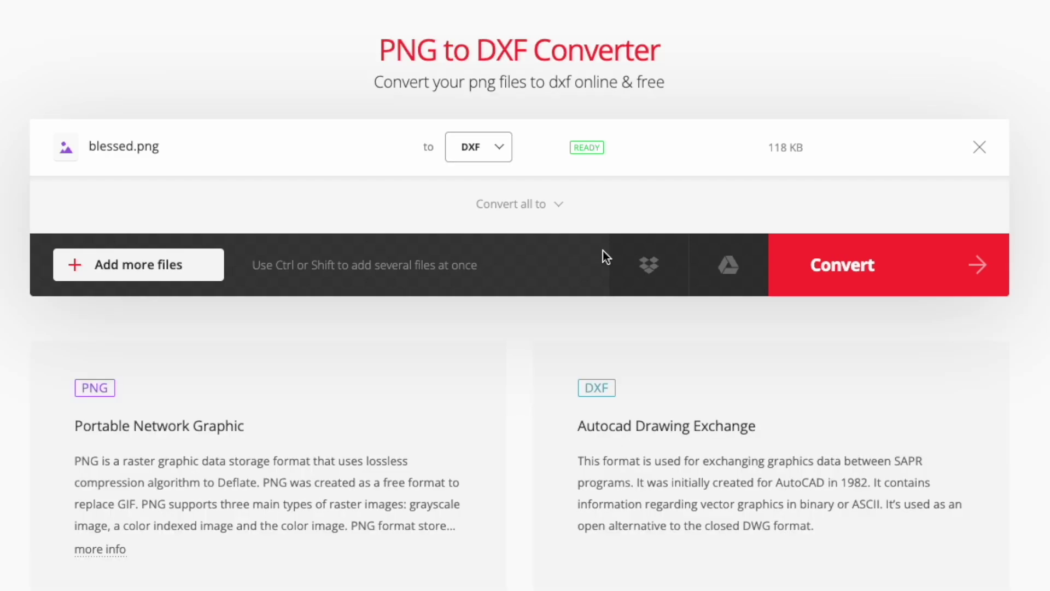
Change the output format of blessed.png to AI from the vector formats.
click(509, 157)
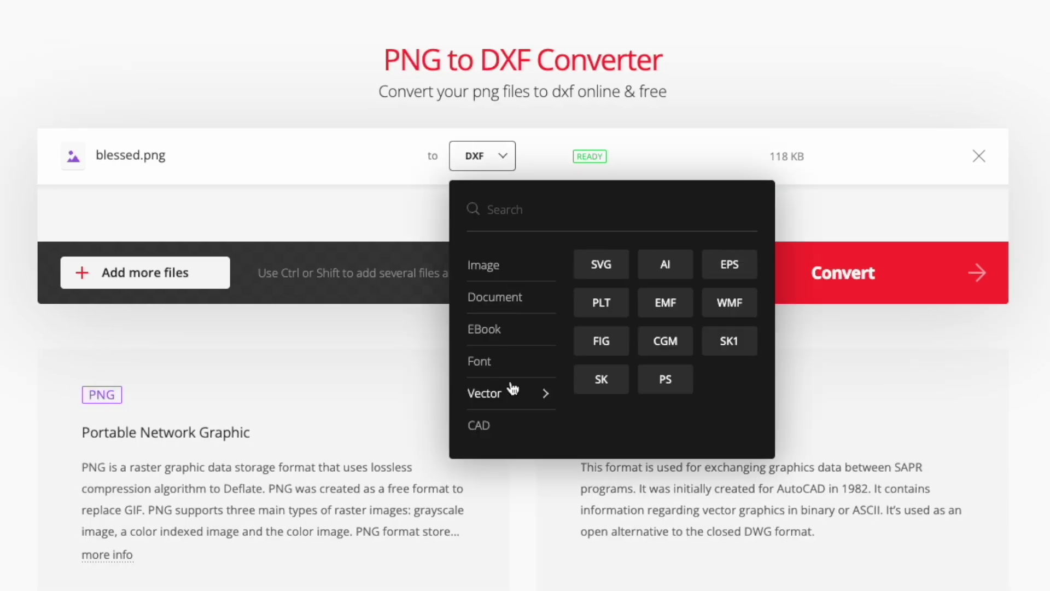
mouse_move(534, 401)
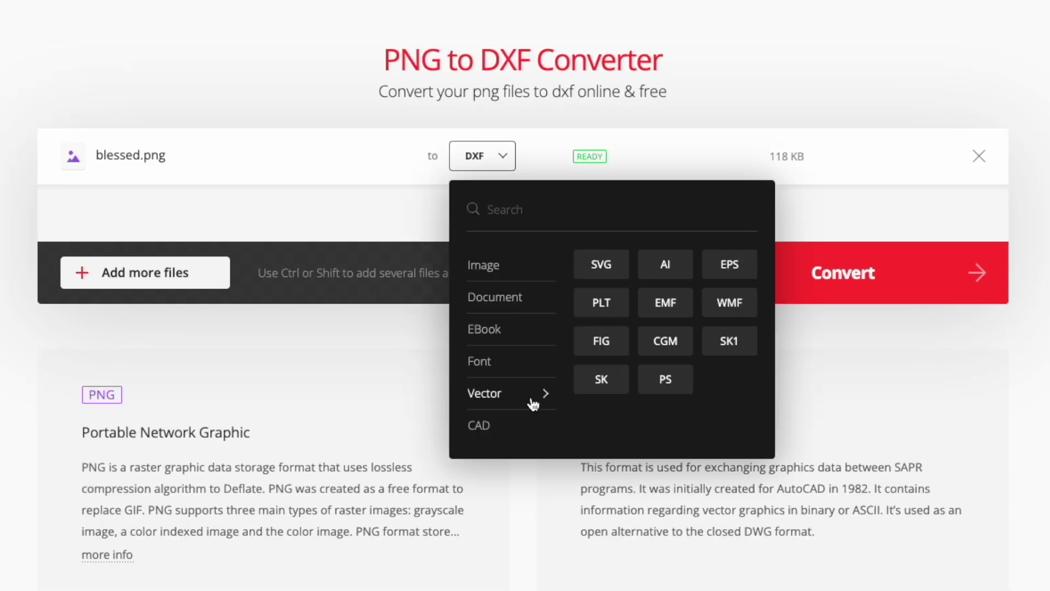
click(668, 266)
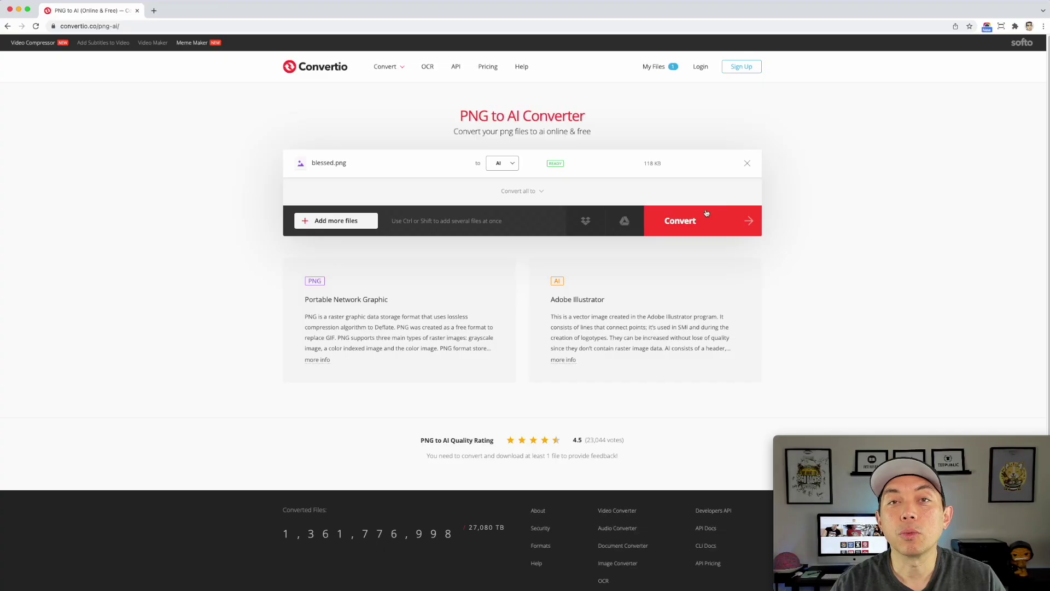
Set the output format of blessed.png back to DXF and start the conversion.
click(513, 163)
mouse_move(522, 267)
mouse_move(506, 295)
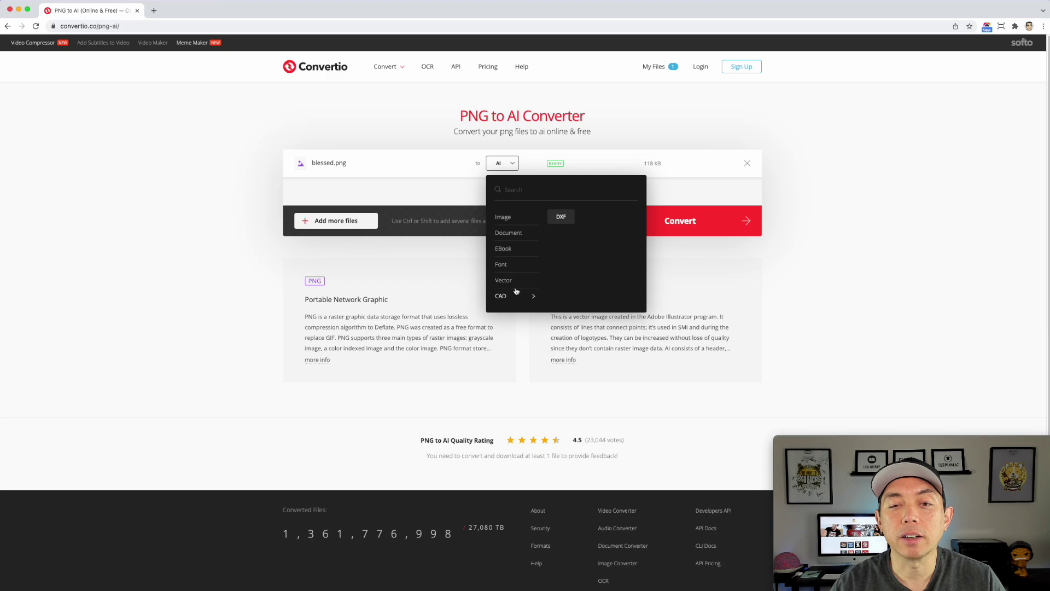
click(560, 217)
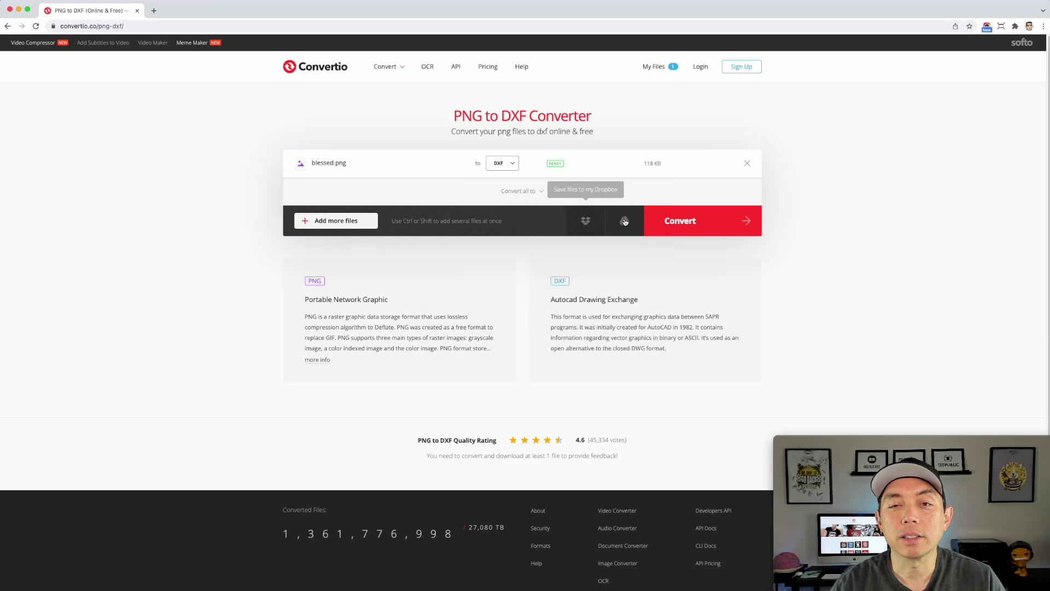
click(725, 223)
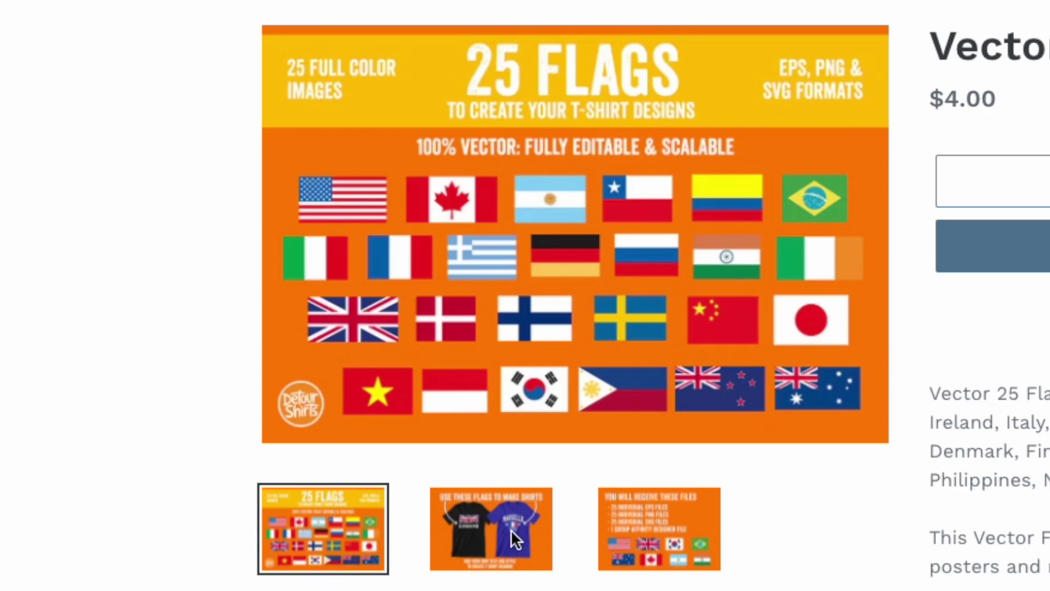
View the T-shirt mockup and included-files images of the Vector 25 Flags listing, ending on its cover image.
click(511, 530)
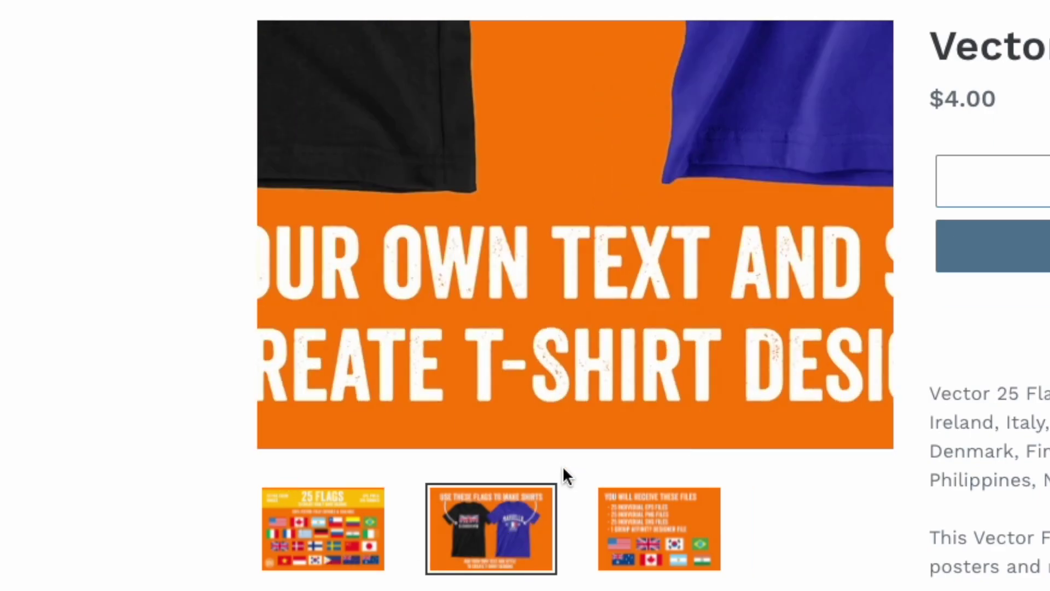
click(678, 549)
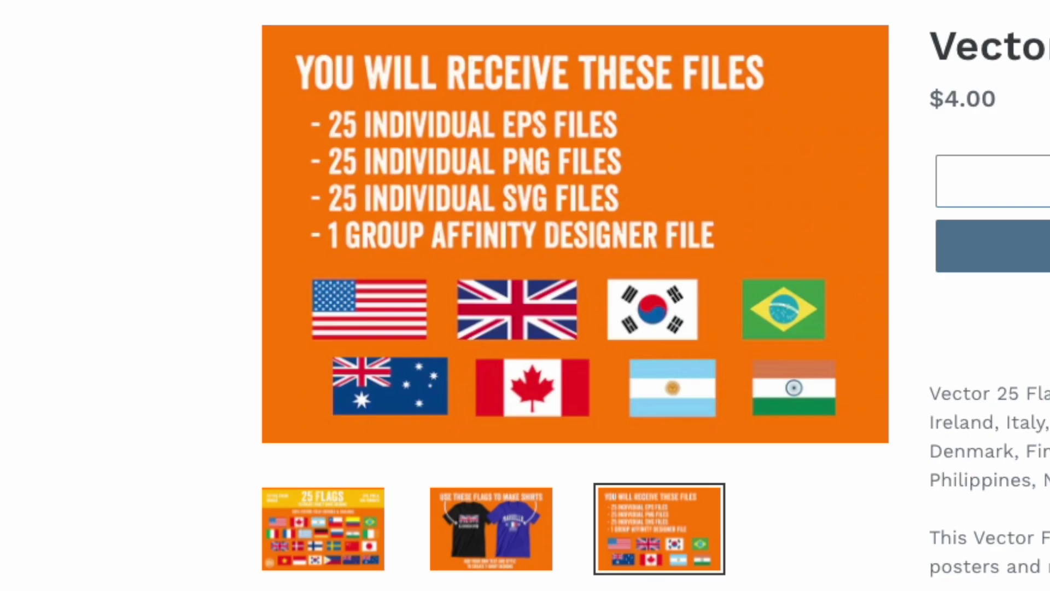
click(347, 563)
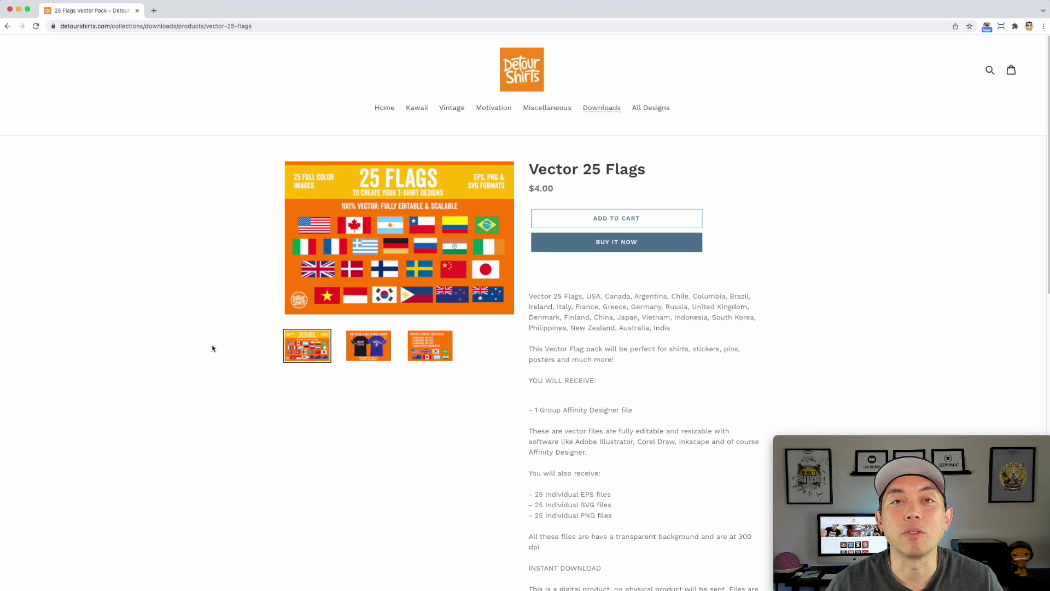
Read the Vector 25 Flags product description, including the included file formats and download details.
mouse_move(501, 315)
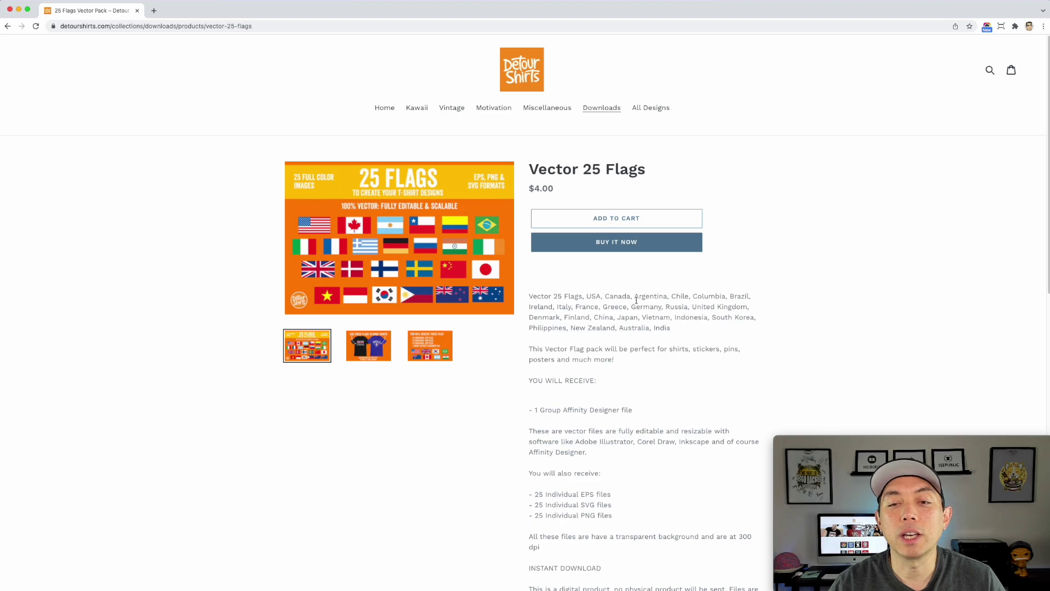
scroll(607, 405, down, 3)
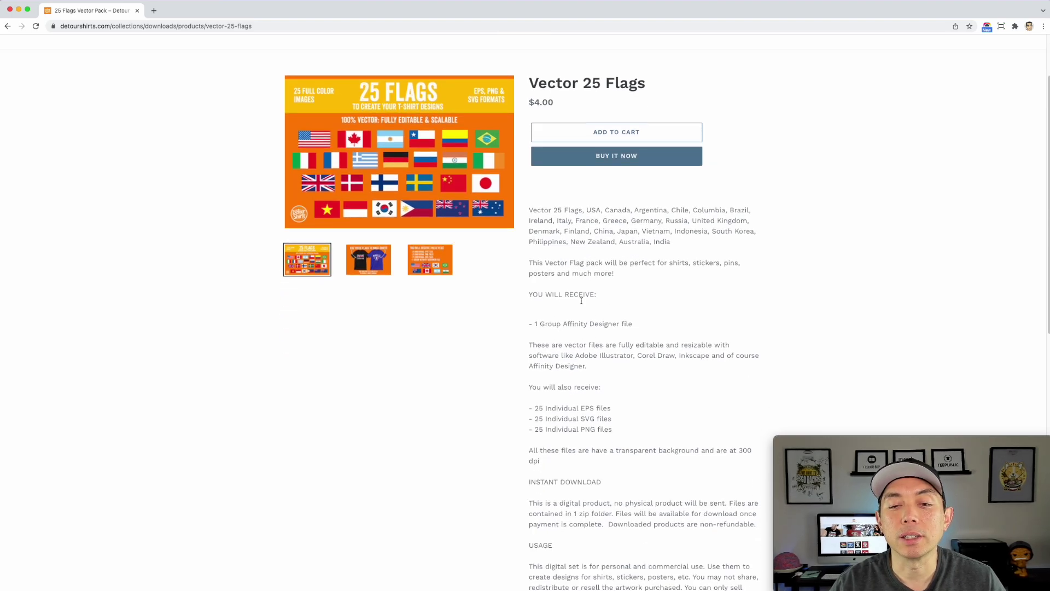
scroll(580, 295, down, 5)
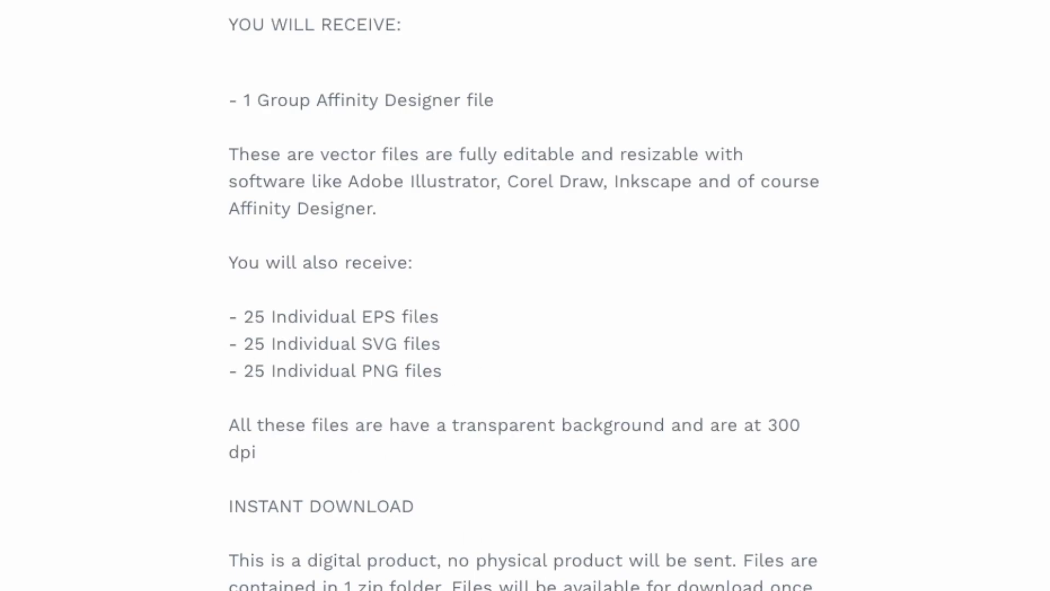
scroll(645, 449, up, 3)
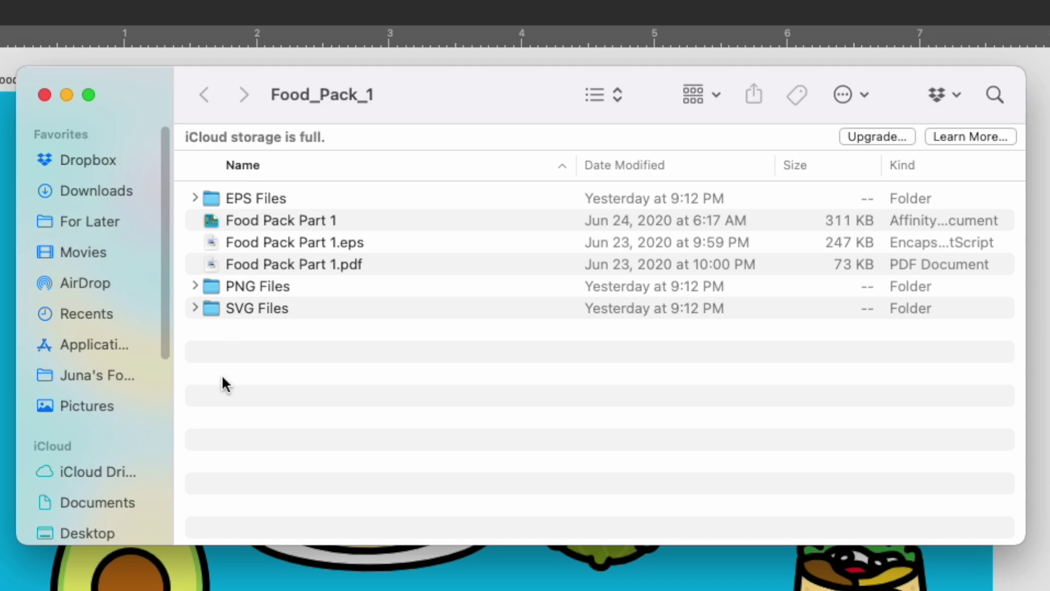
Expand the PNG Files folder inside Food_Pack_1 in Finder and examine the individual illustration files.
click(194, 285)
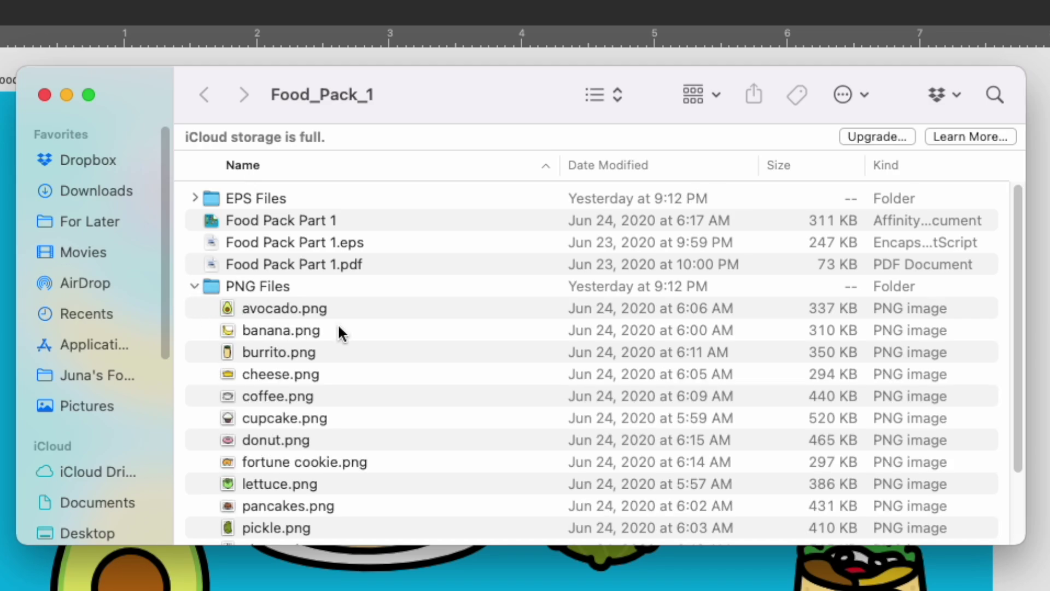
scroll(337, 324, down, 2)
scroll(294, 323, down, 1)
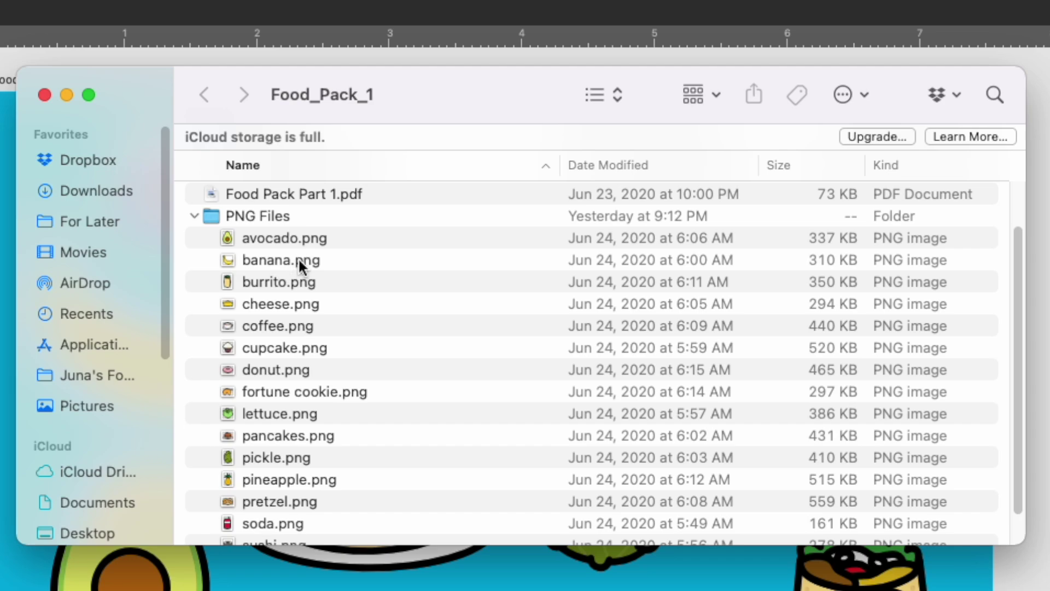
scroll(302, 274, down, 2)
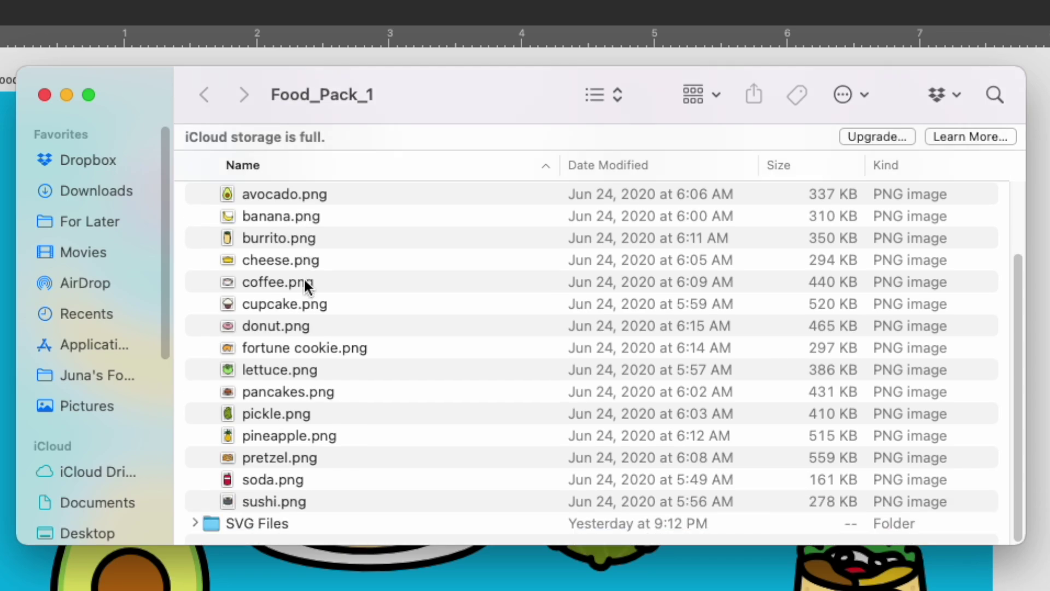
Expand the SVG Files folder in Food_Pack_1, examine the individual illustration files, and collapse the folder again.
click(193, 523)
scroll(474, 416, down, 1)
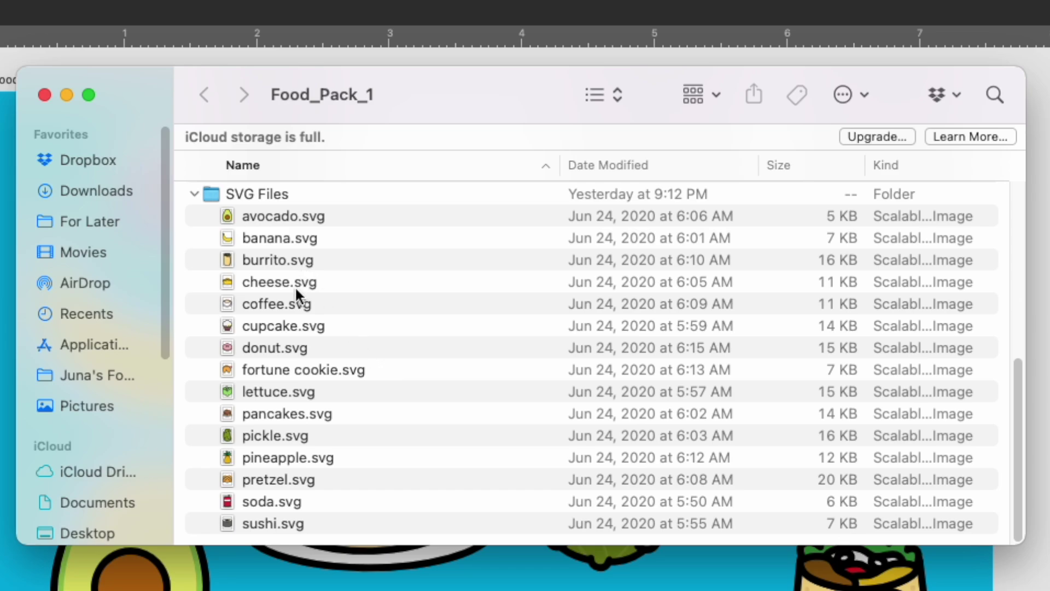
click(194, 194)
scroll(350, 293, up, 4)
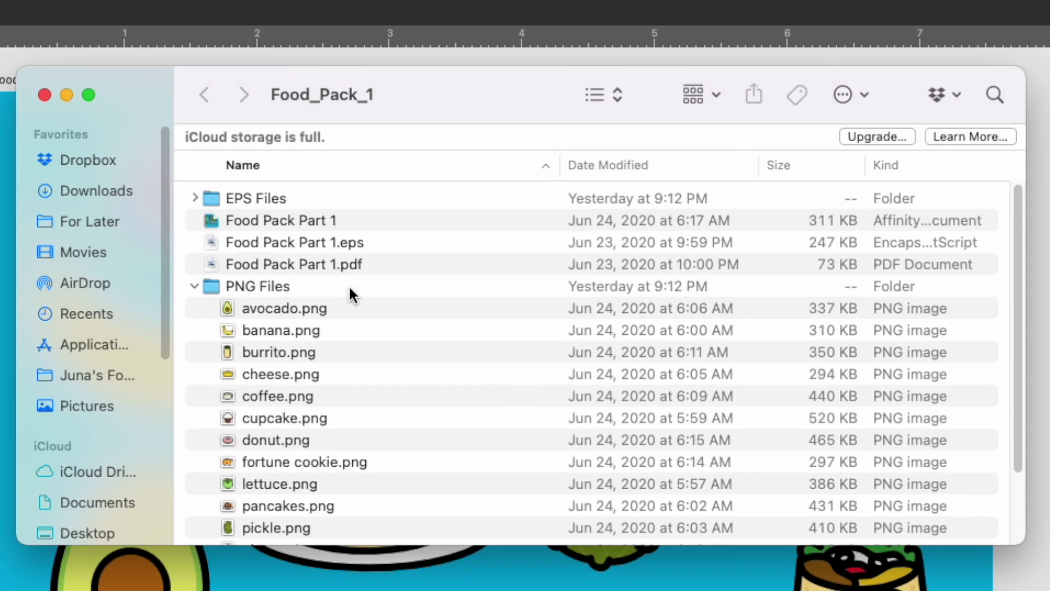
Collapse the PNG Files folder and examine the individual illustration files in the EPS Files folder, leaving that folder collapsed.
click(195, 284)
click(195, 198)
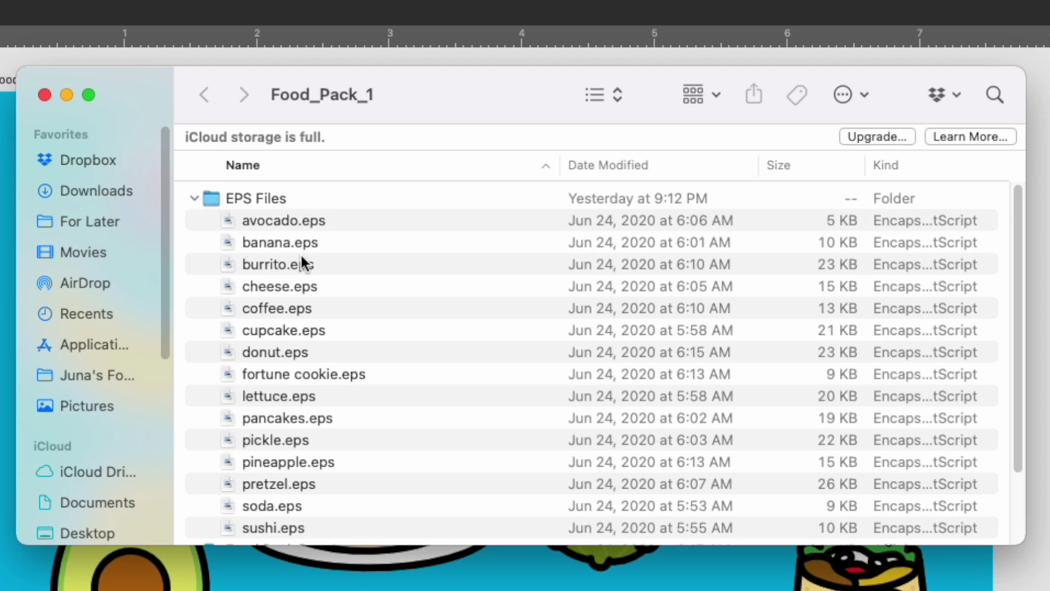
scroll(381, 290, down, 4)
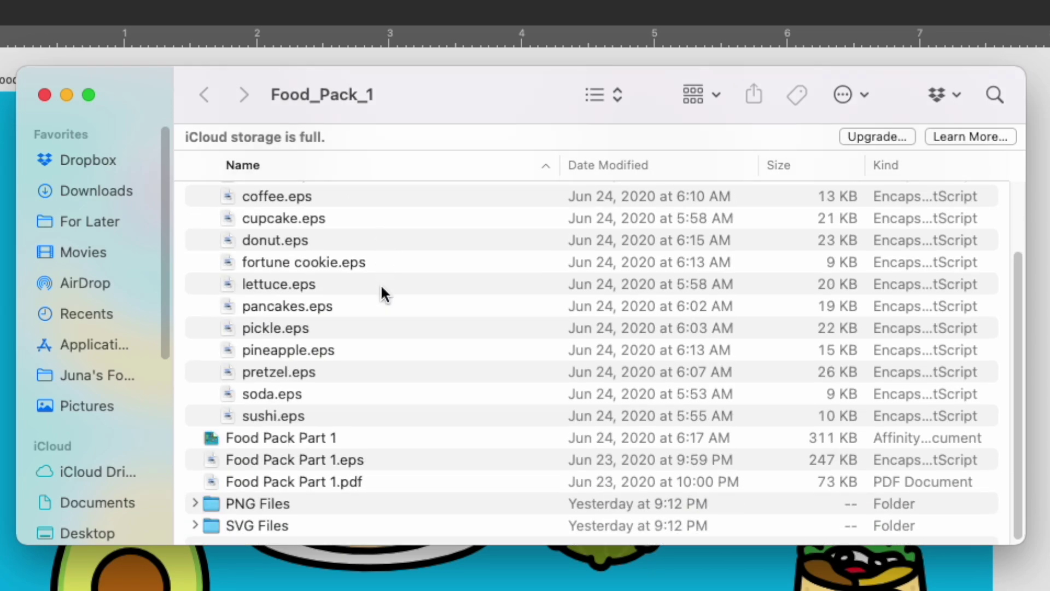
scroll(382, 294, up, 5)
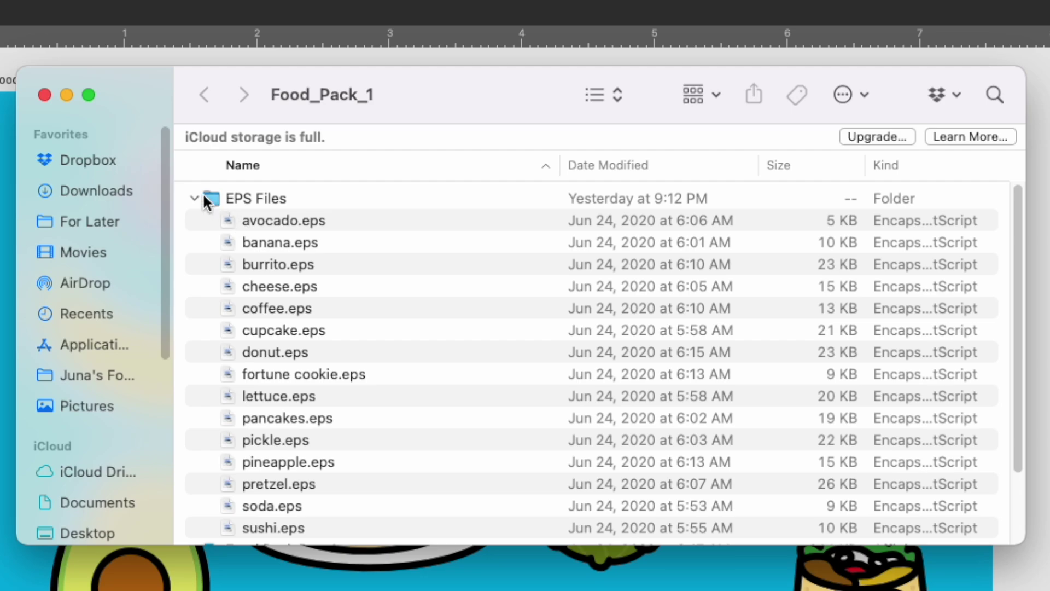
click(195, 199)
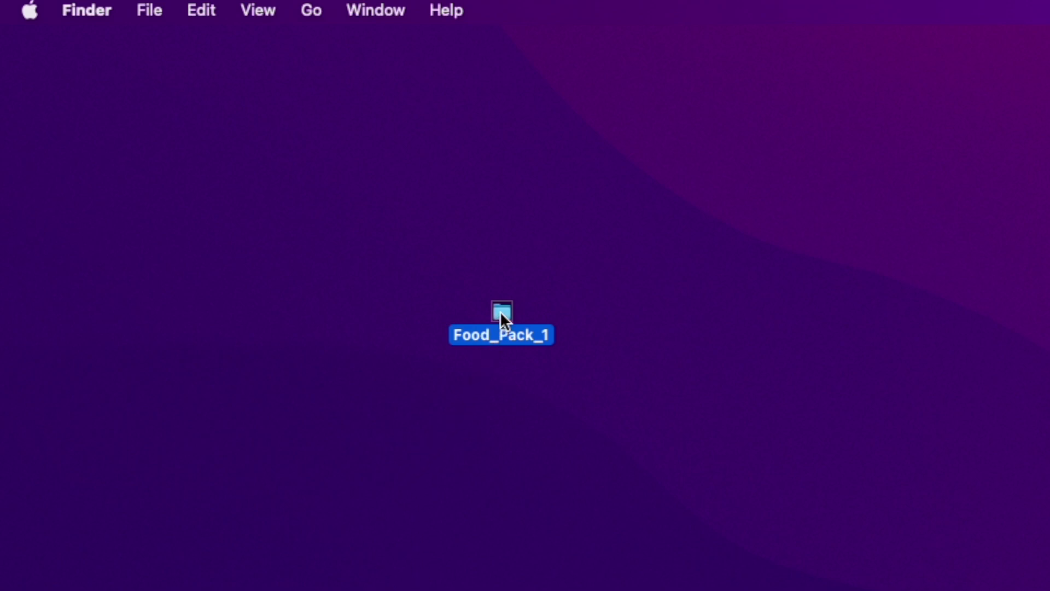
Compress the Food_Pack_1 folder into a zip archive and place the archive on the desktop, well to the right of the folder.
click(141, 10)
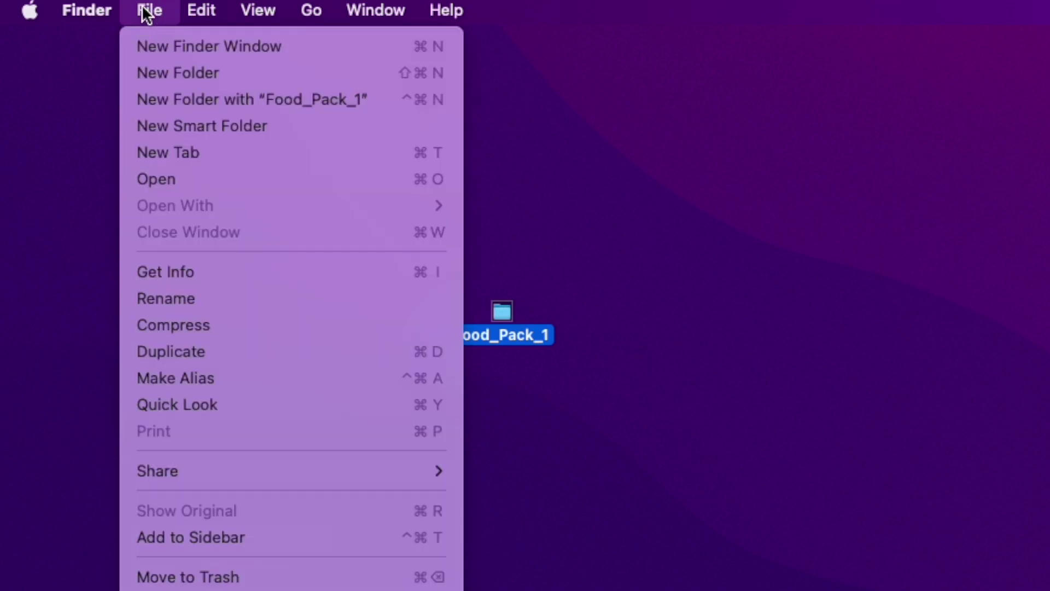
click(206, 325)
drag(517, 341, 874, 256)
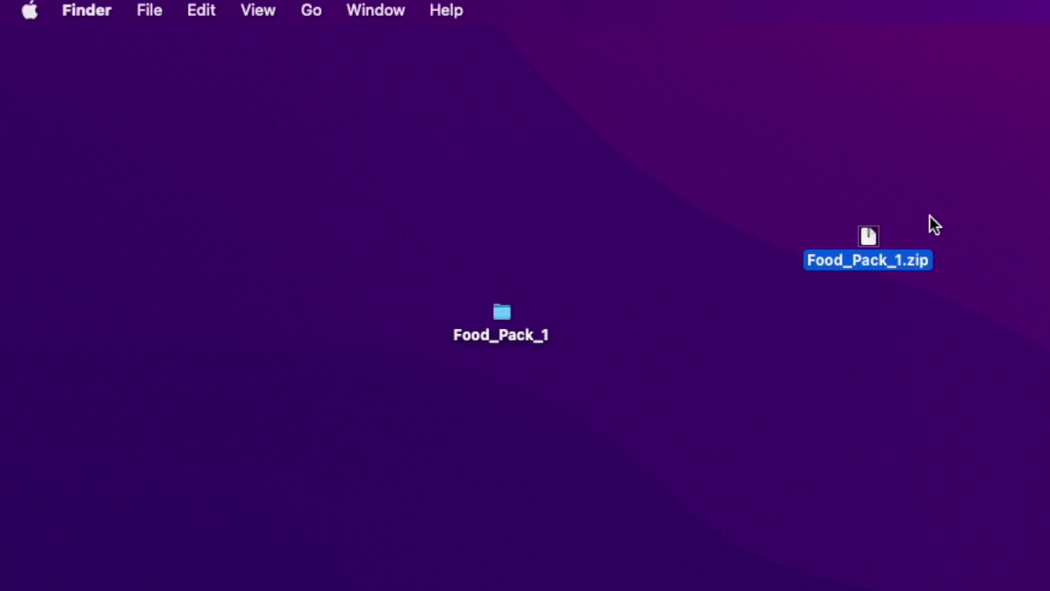
drag(870, 242, 872, 275)
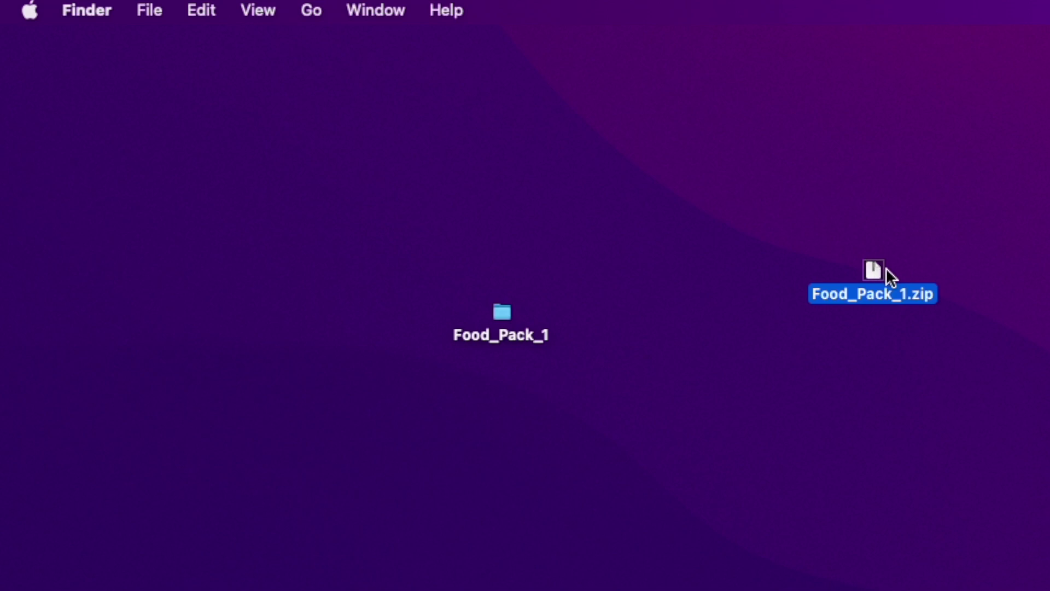
Extract Food_Pack_1.zip and arrange the extracted folder directly below the archive, with both items selected.
double_click(872, 272)
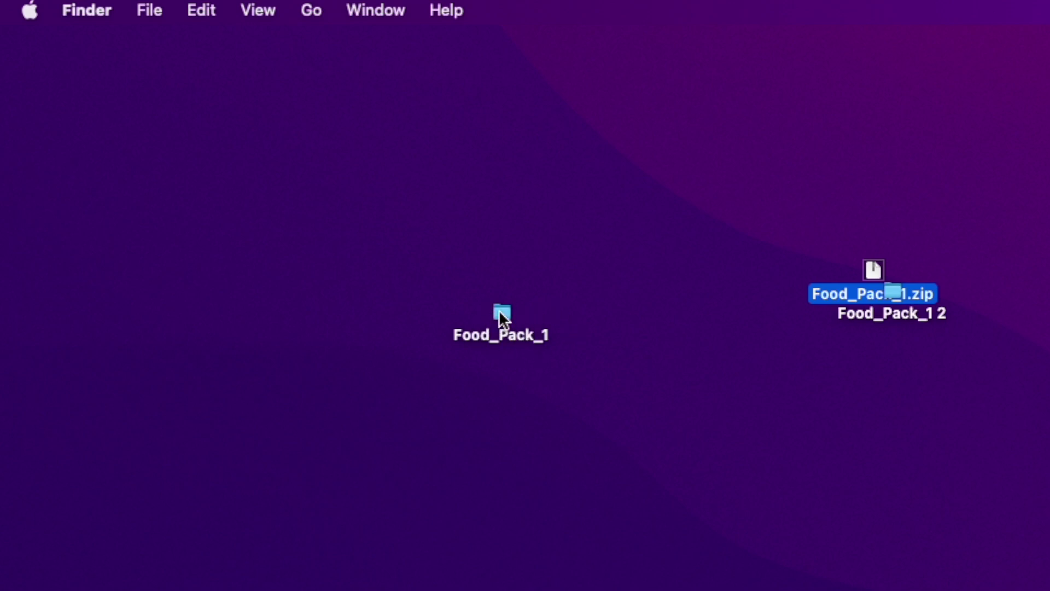
drag(895, 288, 875, 355)
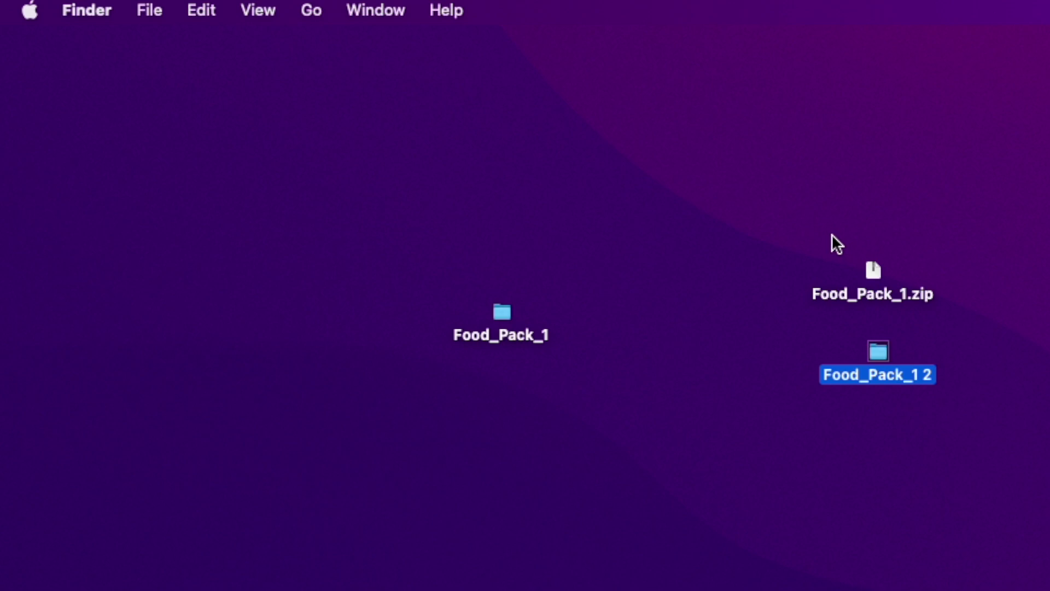
drag(787, 202, 969, 449)
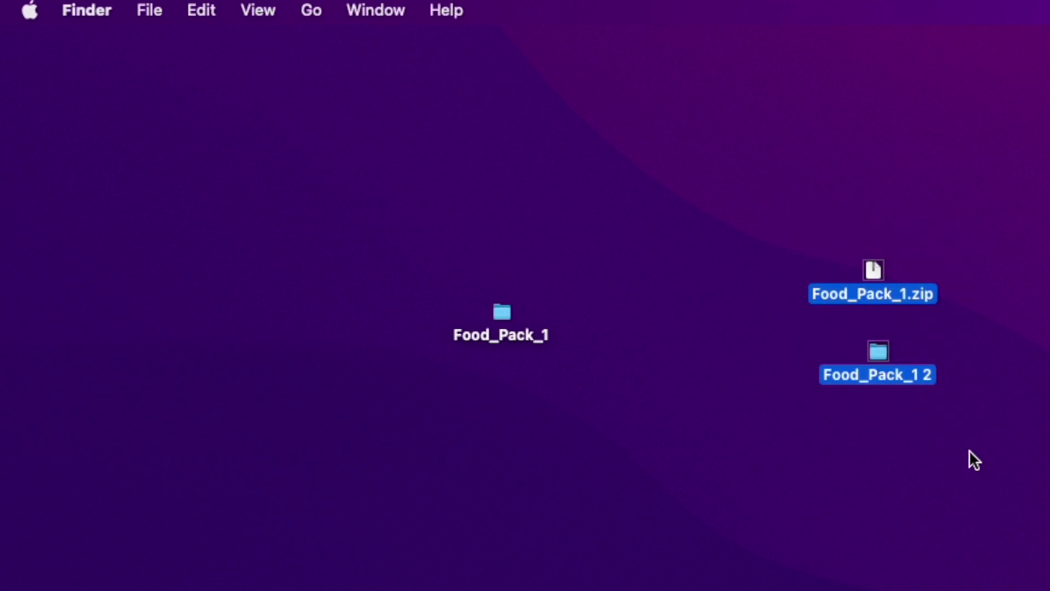